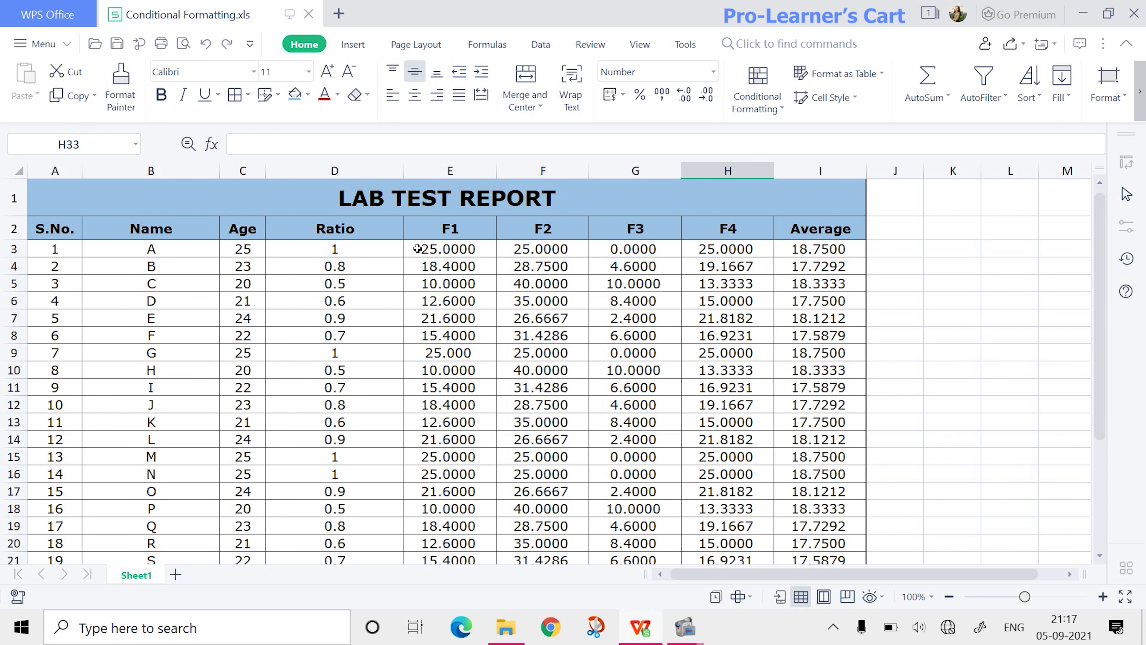
Step: Reduce the F1 to Average values in E3:I29, including the Total row, to one decimal place
{"action": "left_click_drag", "start_coordinate": [420, 249], "coordinate": [810, 546]}
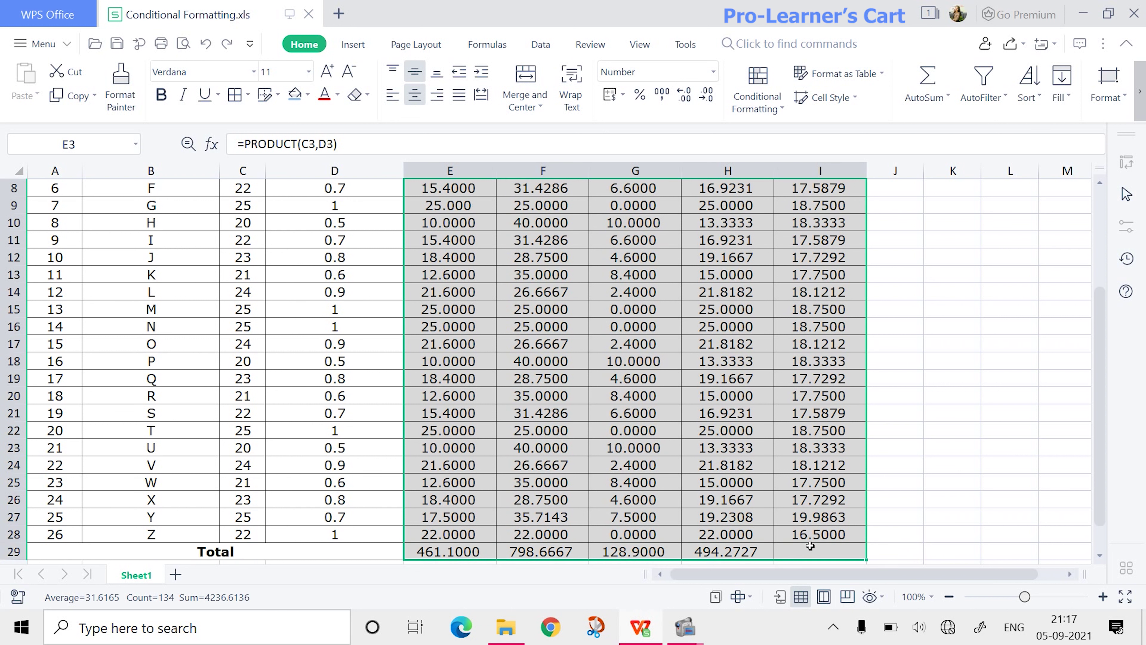
{"action": "left_click", "coordinate": [707, 93]}
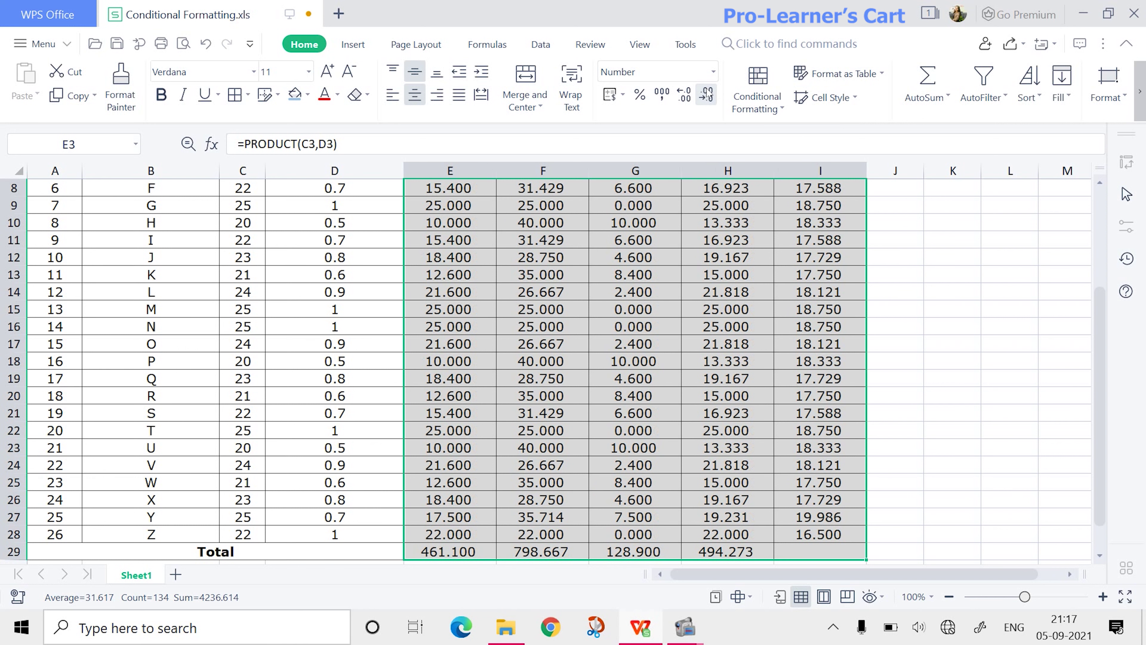
{"action": "left_click", "coordinate": [706, 93]}
{"action": "left_click", "coordinate": [707, 92]}
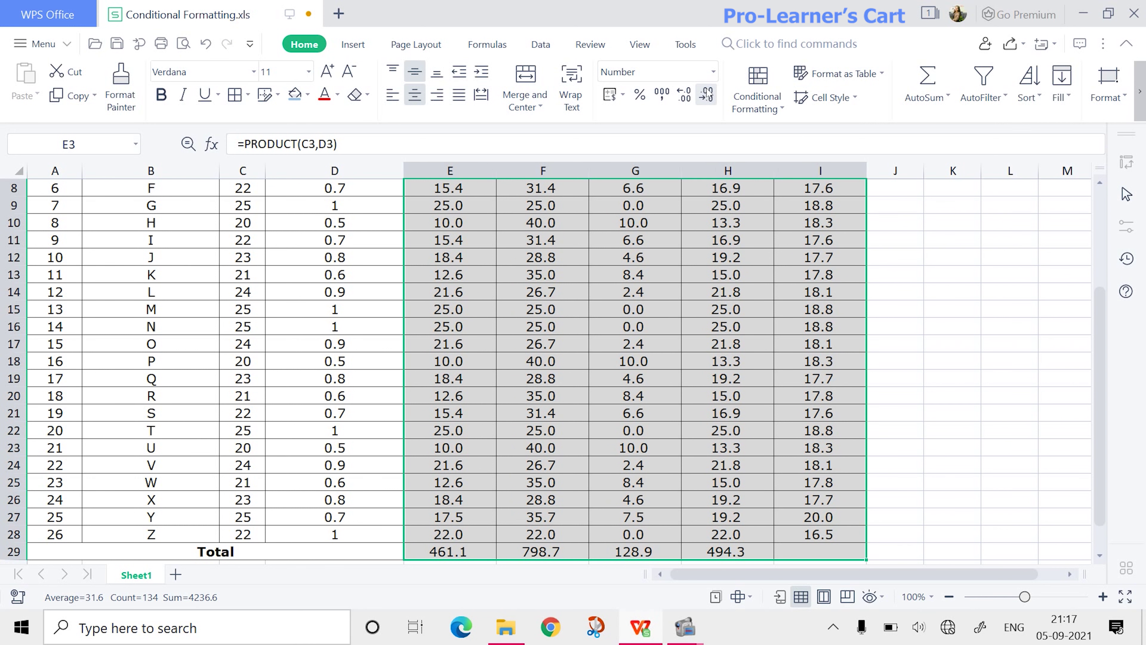
Step: Expand the numbers in E3:I29 to four decimal places and reduce them back to one
{"action": "left_click", "coordinate": [689, 93]}
{"action": "left_click", "coordinate": [690, 93]}
{"action": "left_click", "coordinate": [689, 92]}
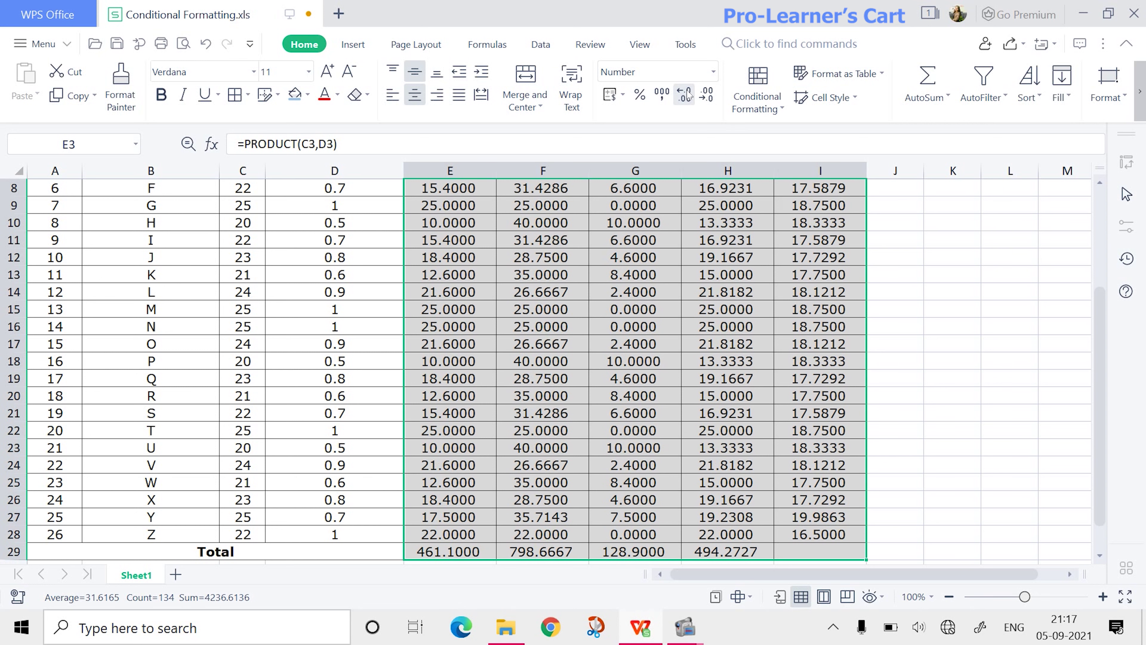
{"action": "left_click", "coordinate": [707, 93]}
{"action": "left_click", "coordinate": [707, 93]}
{"action": "left_click", "coordinate": [706, 93]}
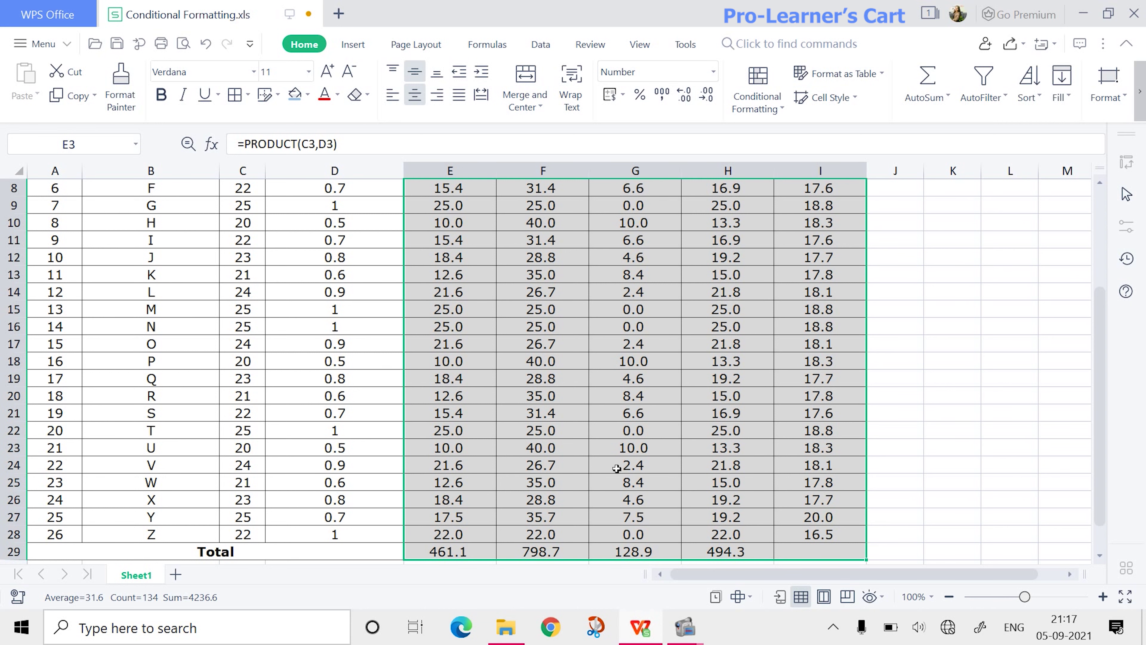
{"action": "left_click", "coordinate": [935, 451]}
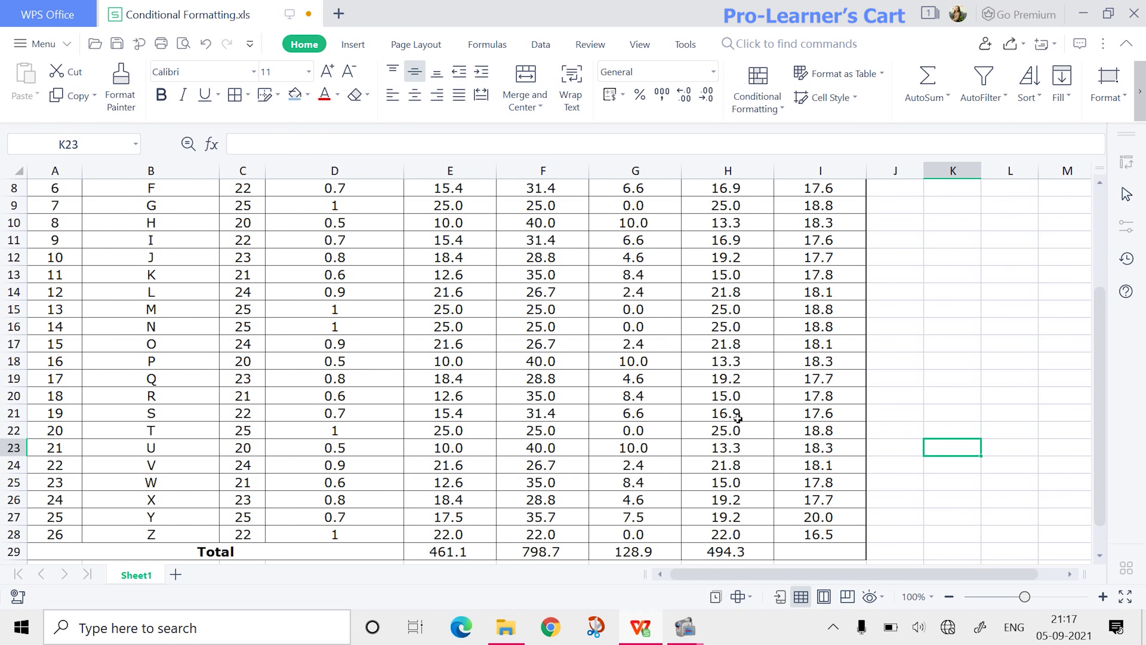
Step: Apply an Equal To conditional formatting rule to the Age values in C3:C28, marking 22 with Light Red Fill
{"action": "scroll", "coordinate": [549, 363], "scroll_direction": "up", "scroll_amount": 3}
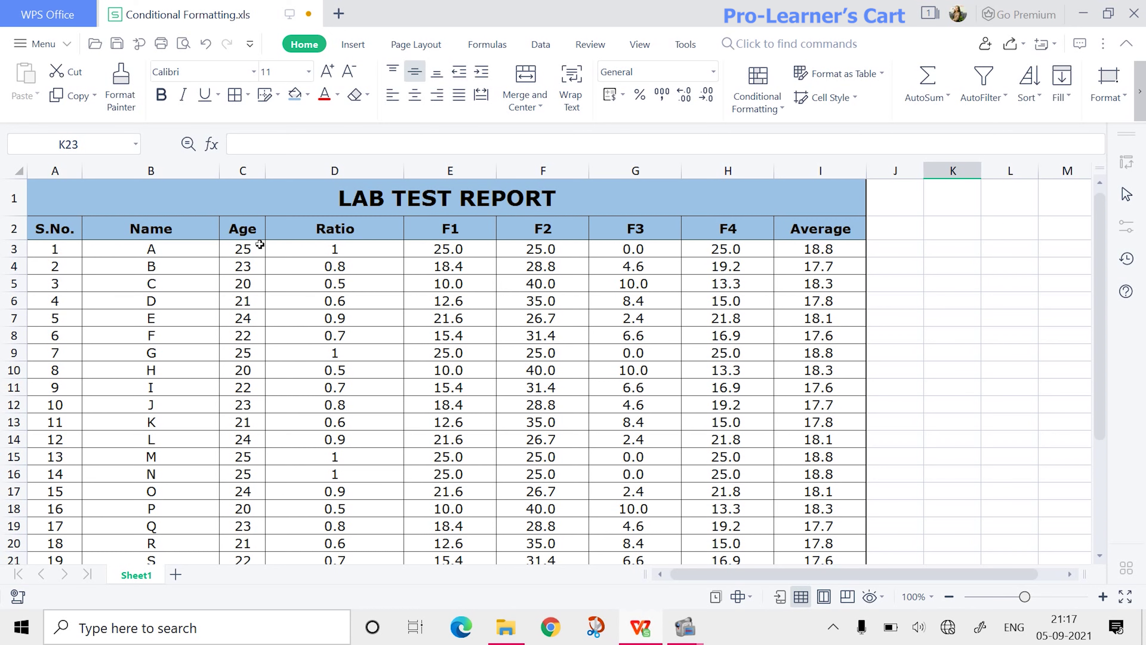
{"action": "left_click_drag", "start_coordinate": [259, 248], "coordinate": [258, 552]}
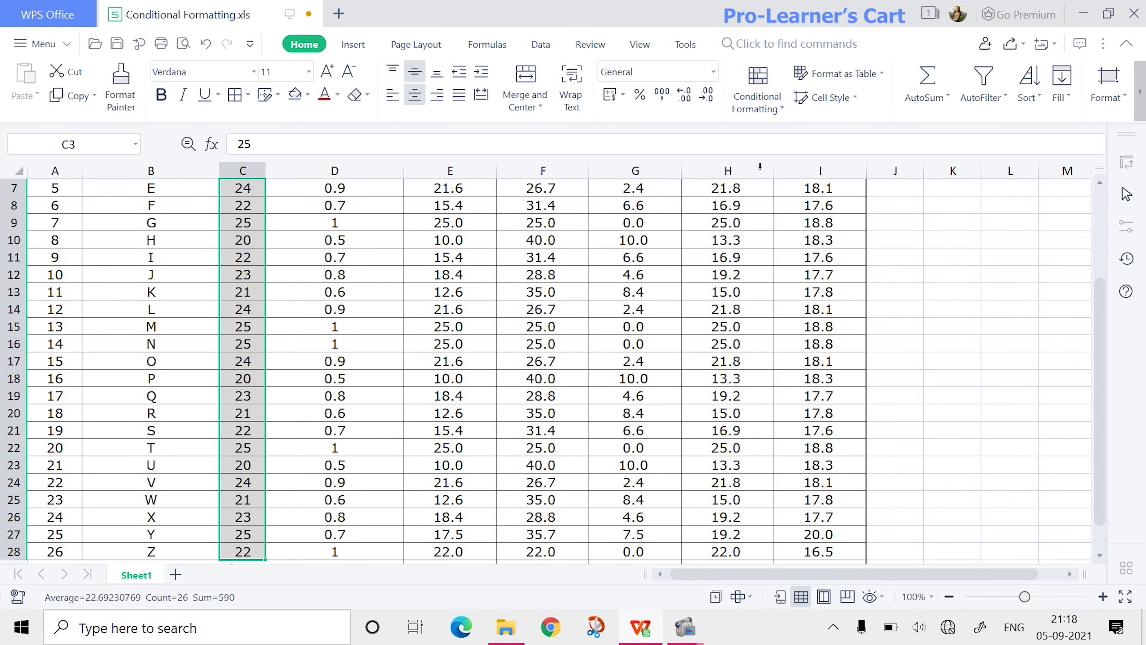
{"action": "left_click", "coordinate": [762, 103]}
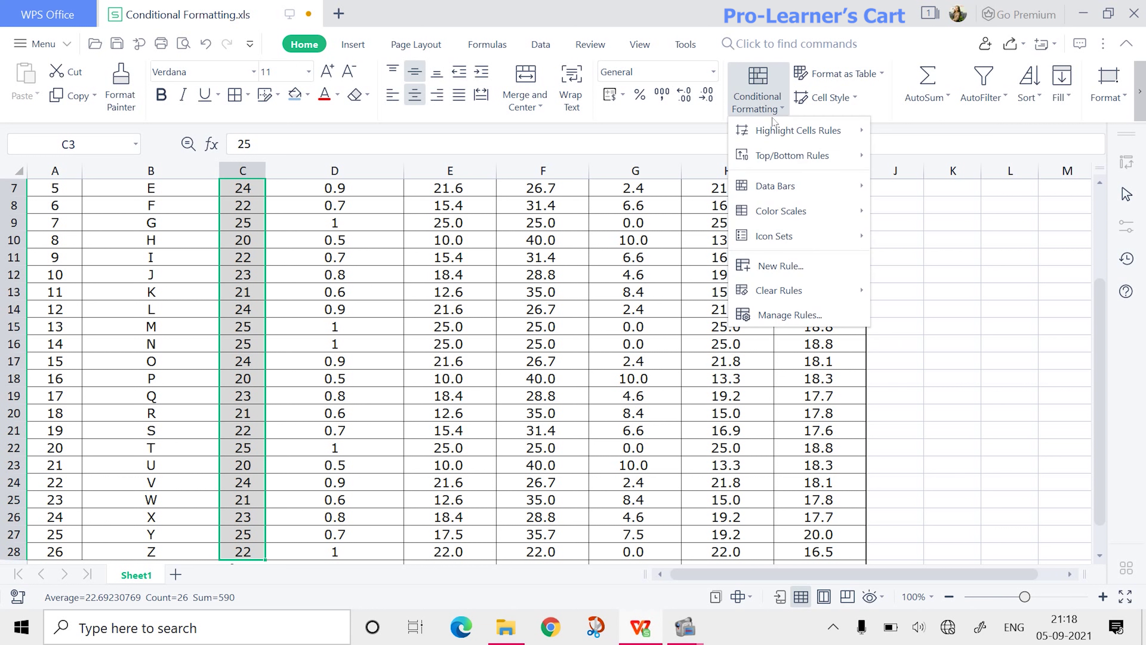
{"action": "mouse_move", "coordinate": [782, 135]}
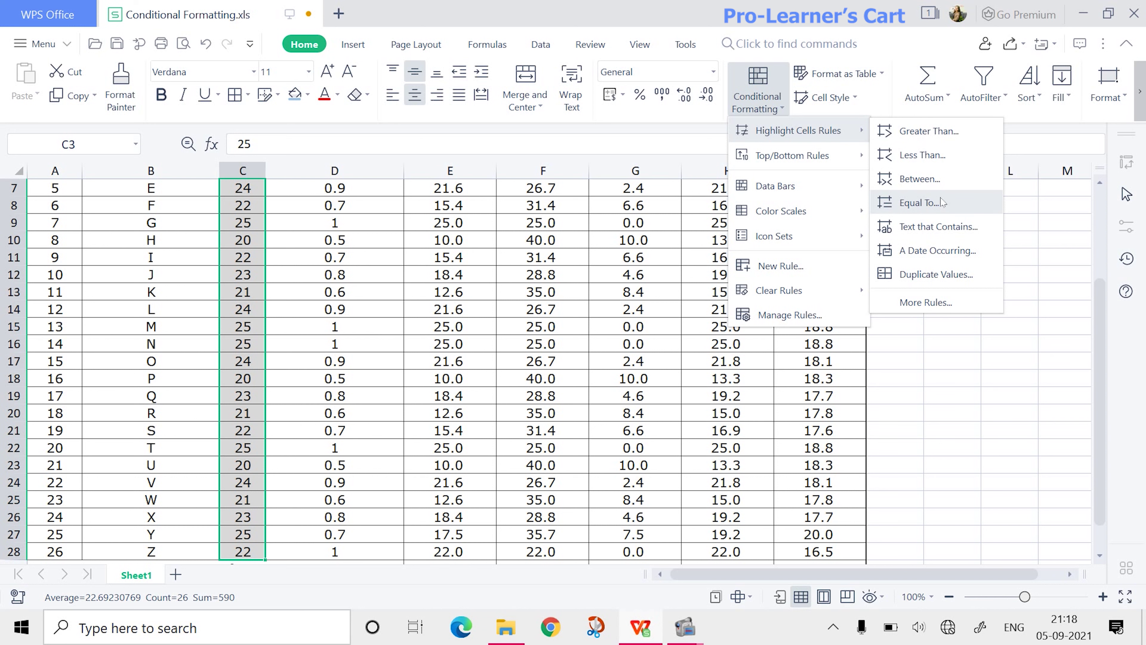
{"action": "left_click", "coordinate": [919, 203]}
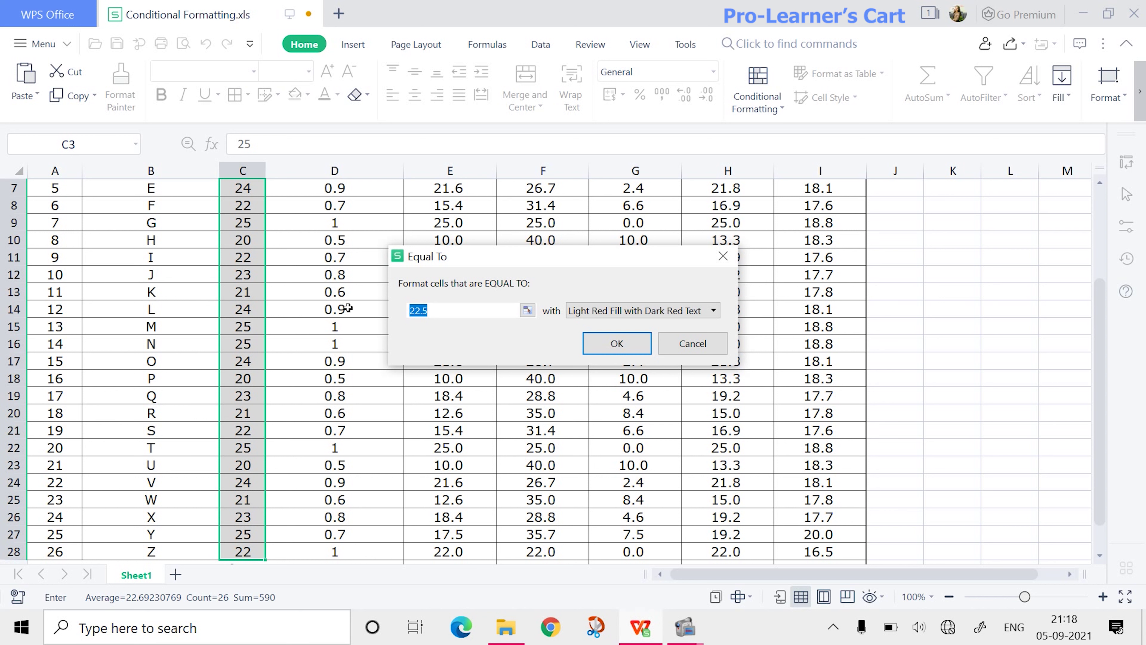
{"action": "type", "text": "22"}
{"action": "left_click", "coordinate": [649, 311]}
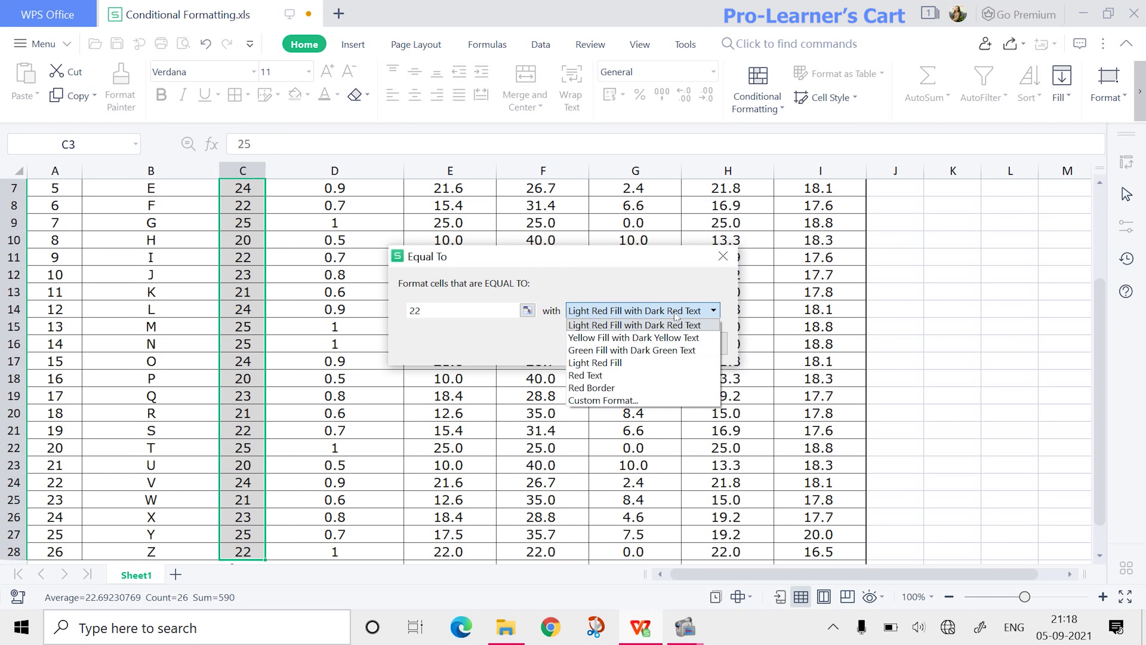
{"action": "left_click", "coordinate": [595, 369]}
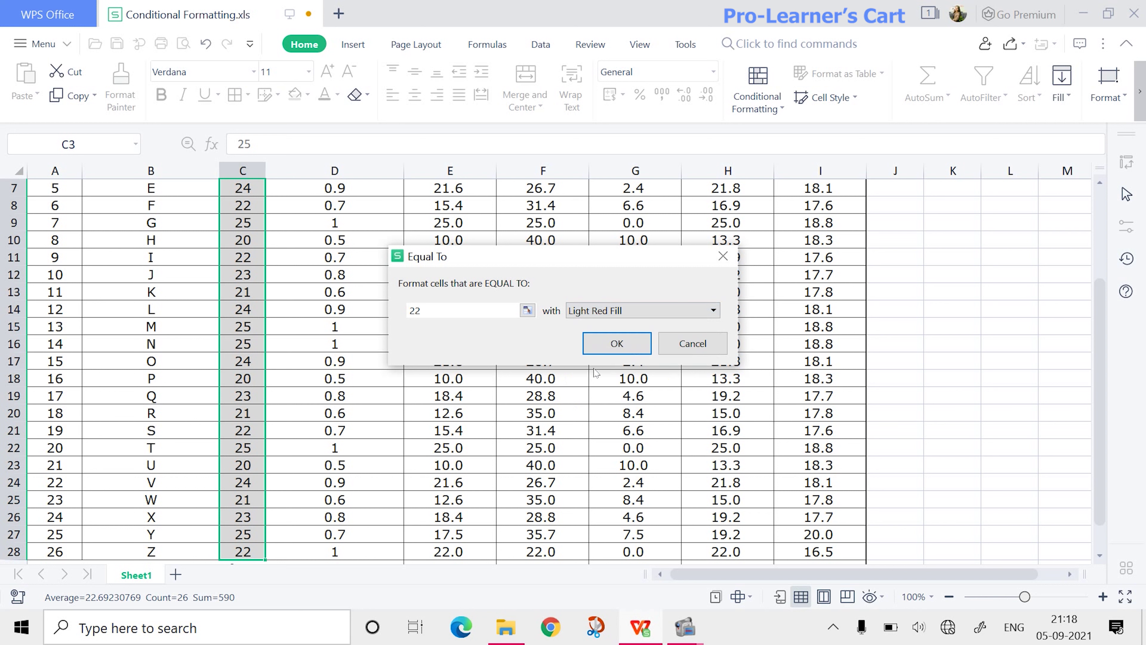
{"action": "left_click", "coordinate": [601, 352]}
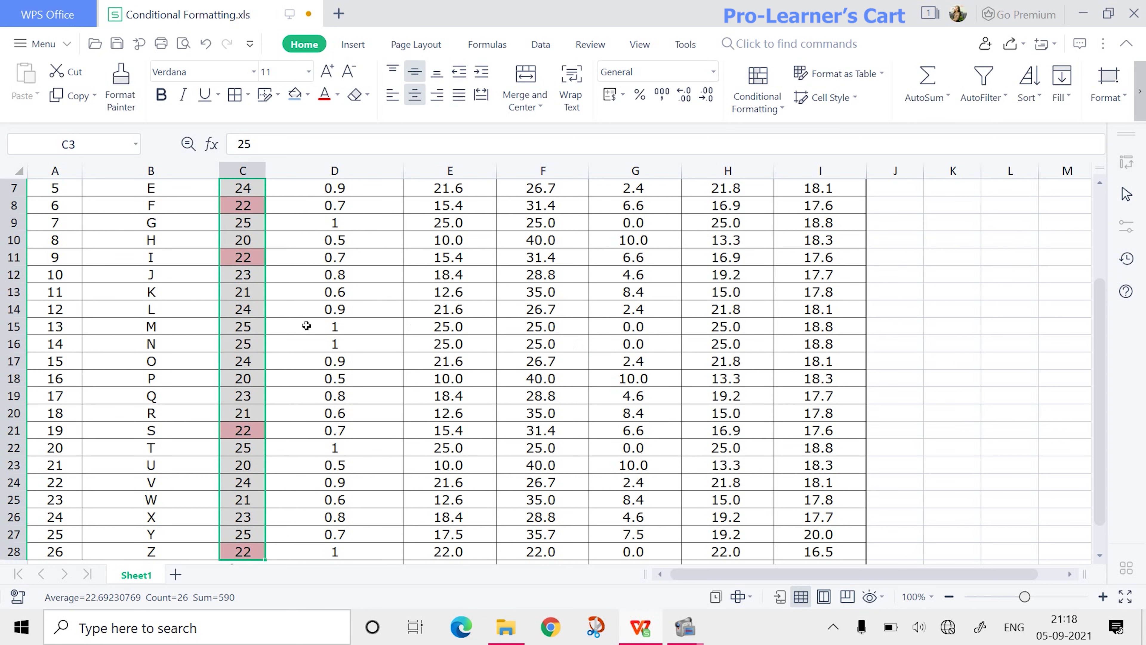
Step: Examine which cells in the Age column are highlighted by the conditional formatting rule
{"action": "scroll", "coordinate": [307, 326], "scroll_direction": "up", "scroll_amount": 2}
{"action": "scroll", "coordinate": [306, 326], "scroll_direction": "down", "scroll_amount": 4}
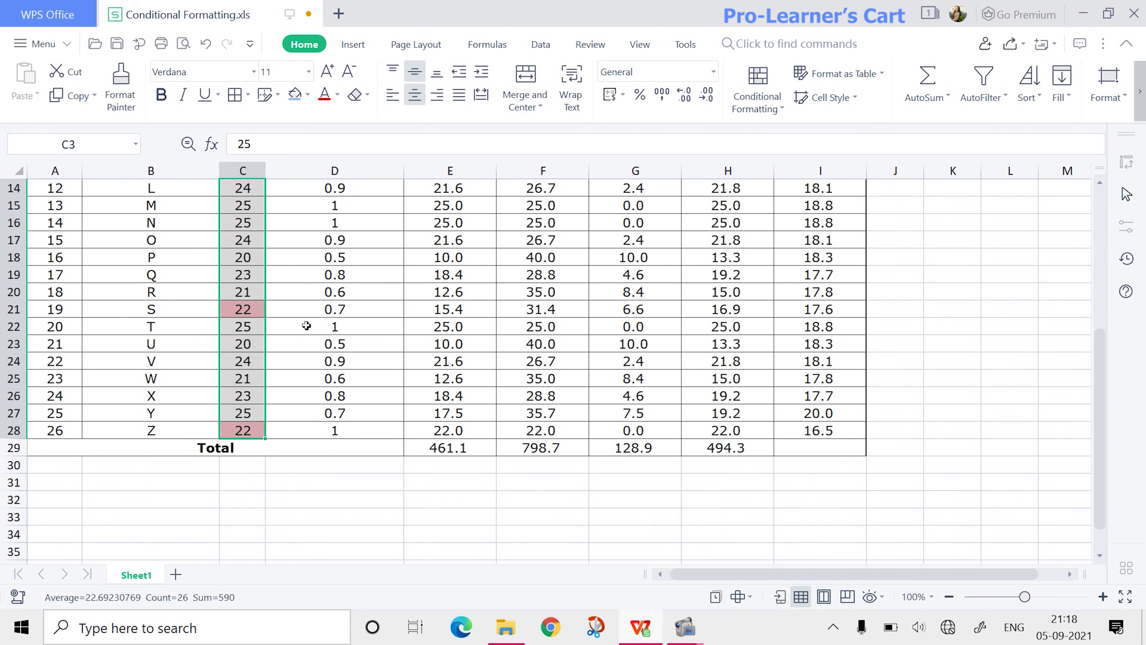
{"action": "scroll", "coordinate": [307, 325], "scroll_direction": "up", "scroll_amount": 4}
{"action": "scroll", "coordinate": [307, 326], "scroll_direction": "down", "scroll_amount": 1}
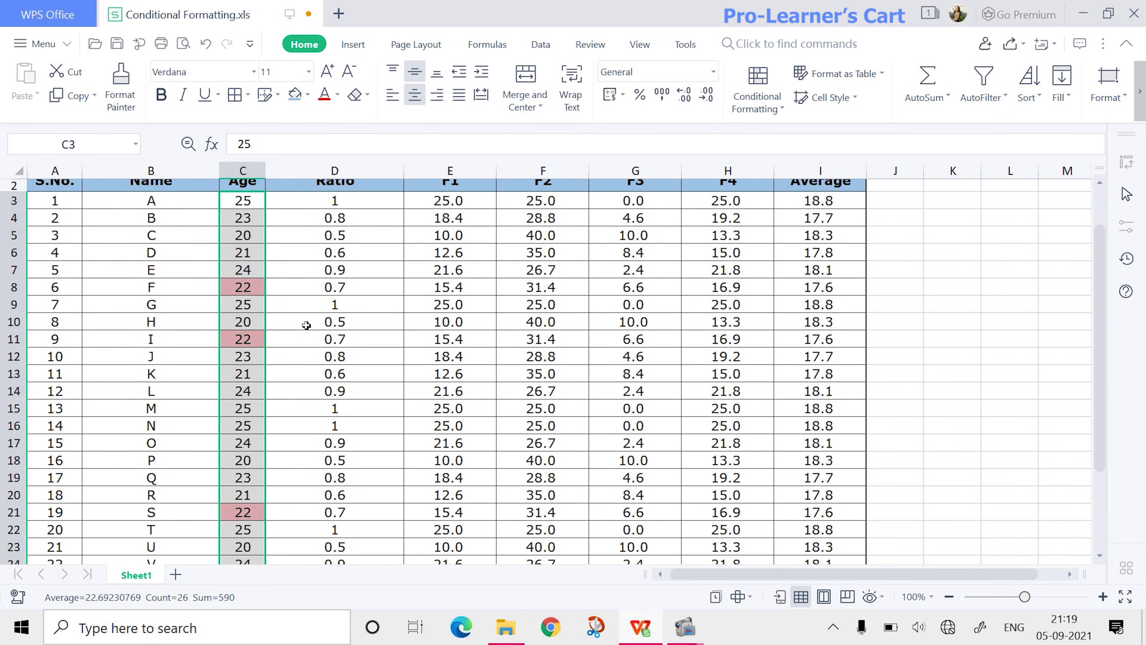
{"action": "scroll", "coordinate": [307, 325], "scroll_direction": "down", "scroll_amount": 2}
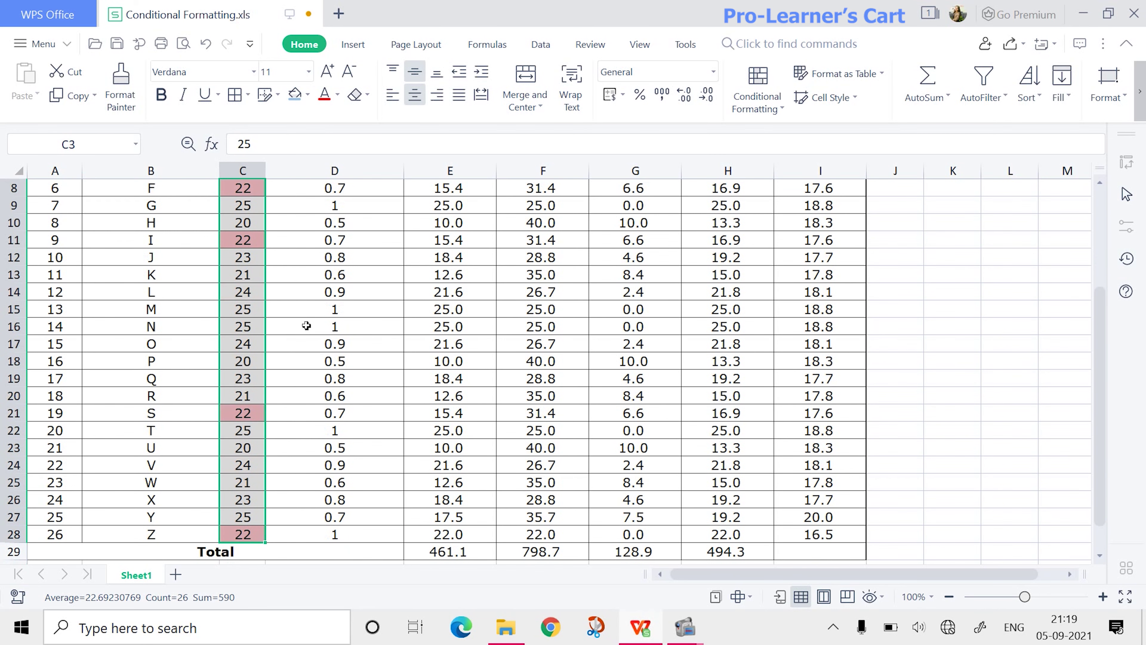
{"action": "scroll", "coordinate": [307, 325], "scroll_direction": "up", "scroll_amount": 2}
{"action": "scroll", "coordinate": [307, 326], "scroll_direction": "up", "scroll_amount": 1}
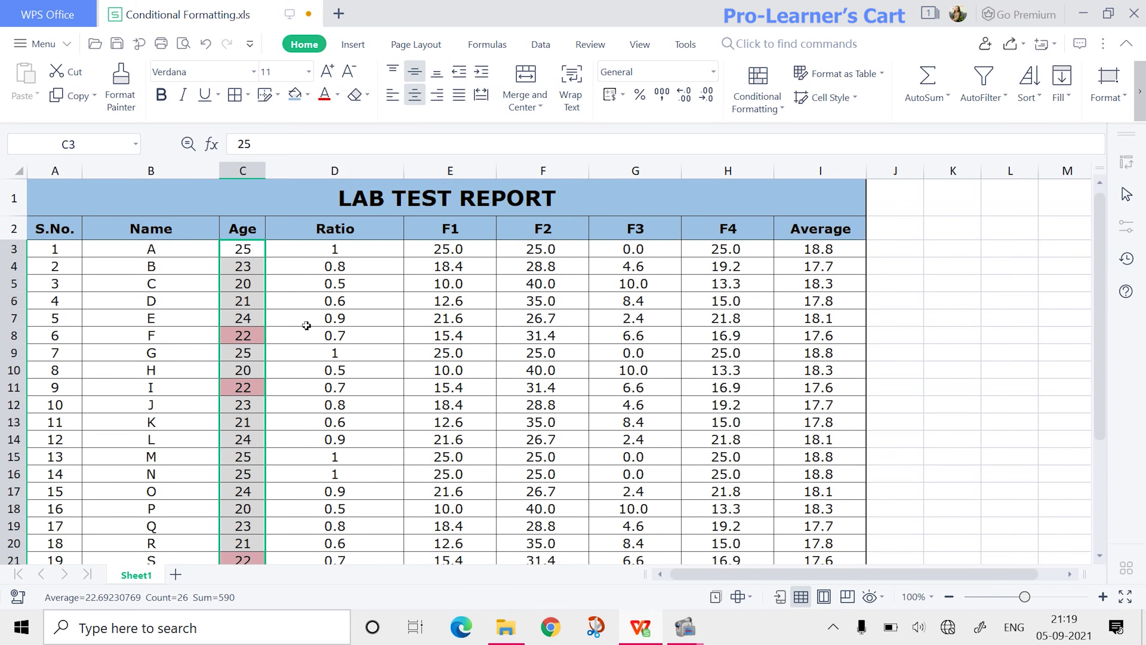
{"action": "scroll", "coordinate": [307, 326], "scroll_direction": "down", "scroll_amount": 2}
{"action": "left_click", "coordinate": [306, 326]}
{"action": "scroll", "coordinate": [306, 326], "scroll_direction": "up", "scroll_amount": 2}
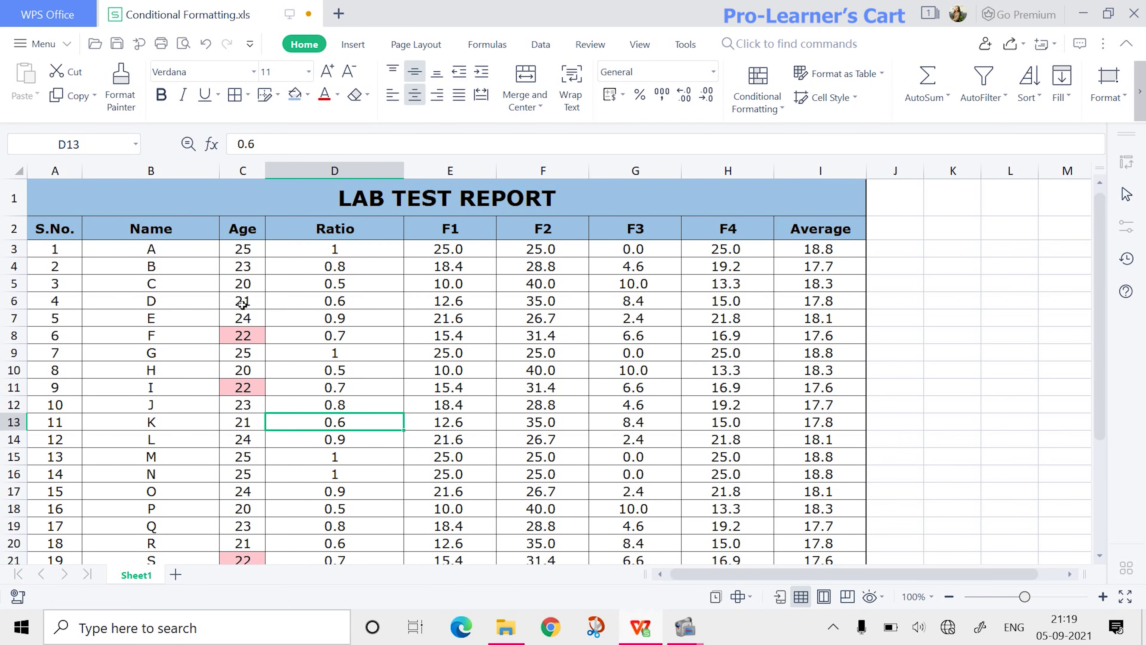
Step: Apply a Greater Than conditional formatting rule to the Ratio values in D3:D28, marking those above 0.7 with a custom light green fill
{"action": "left_click_drag", "start_coordinate": [378, 249], "coordinate": [378, 533]}
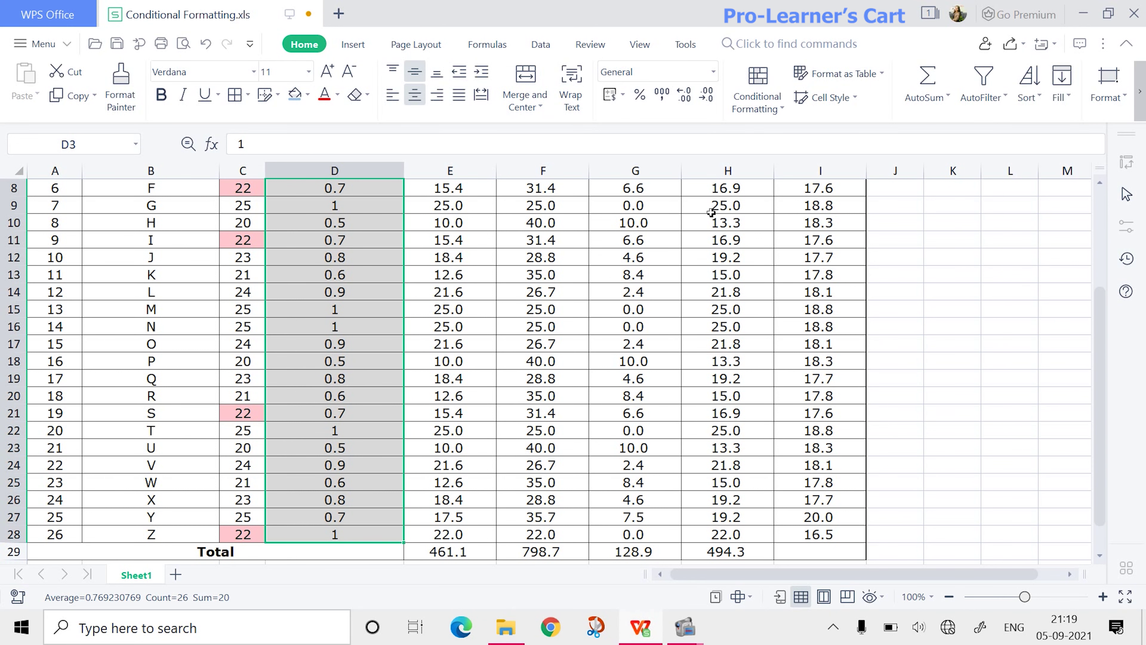
{"action": "left_click", "coordinate": [766, 103]}
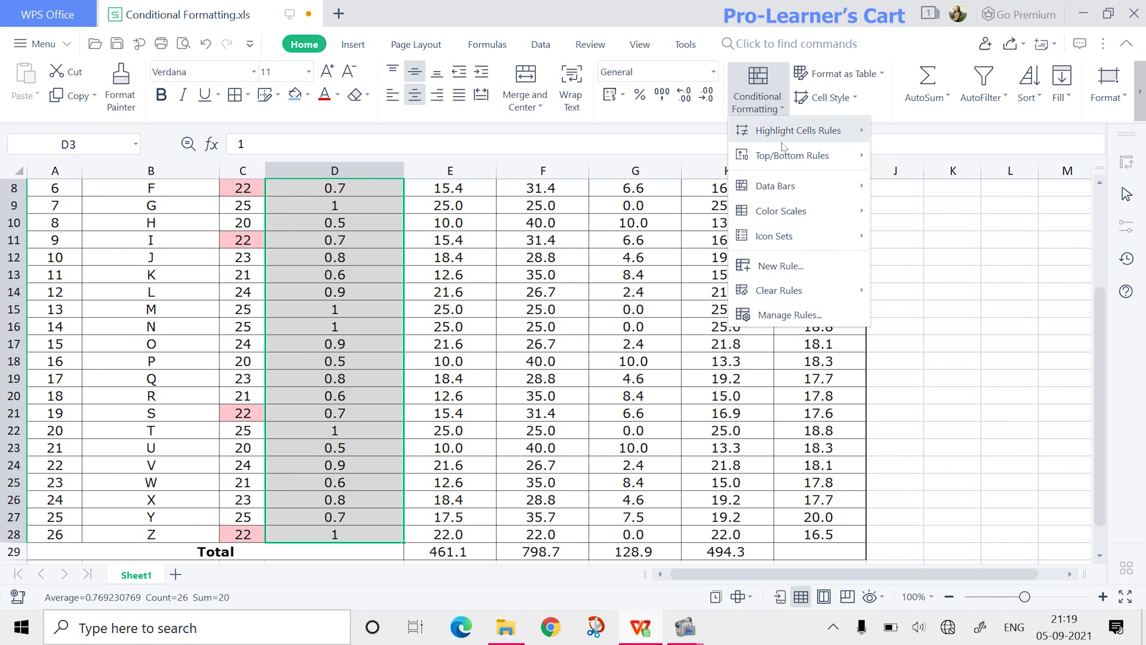
{"action": "mouse_move", "coordinate": [823, 133]}
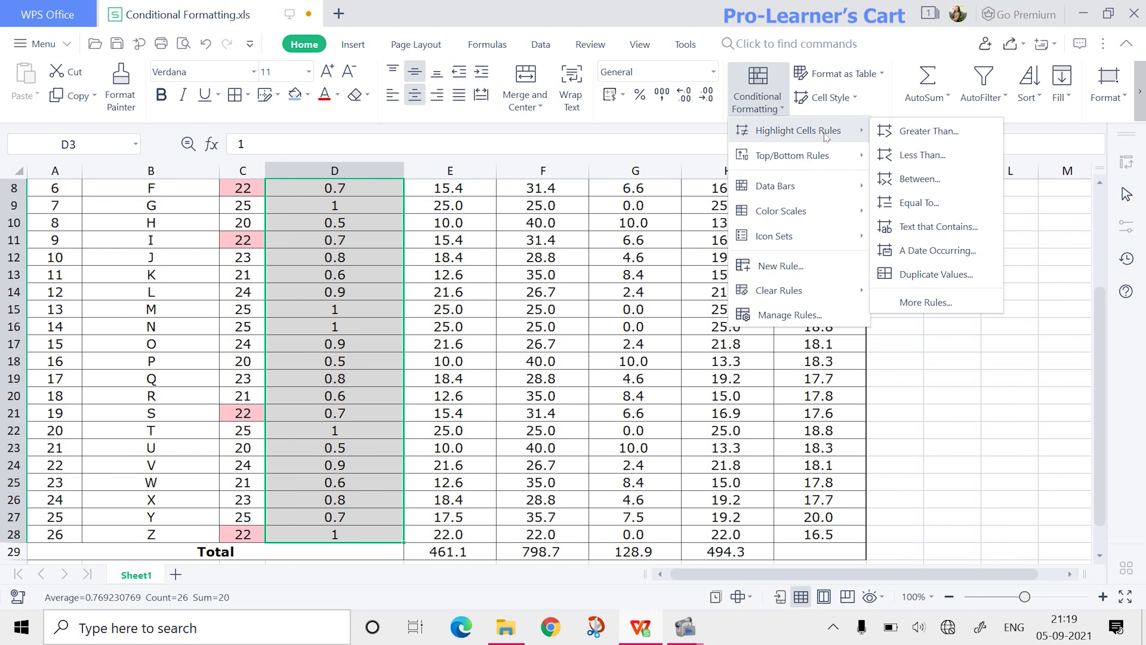
{"action": "left_click", "coordinate": [917, 132]}
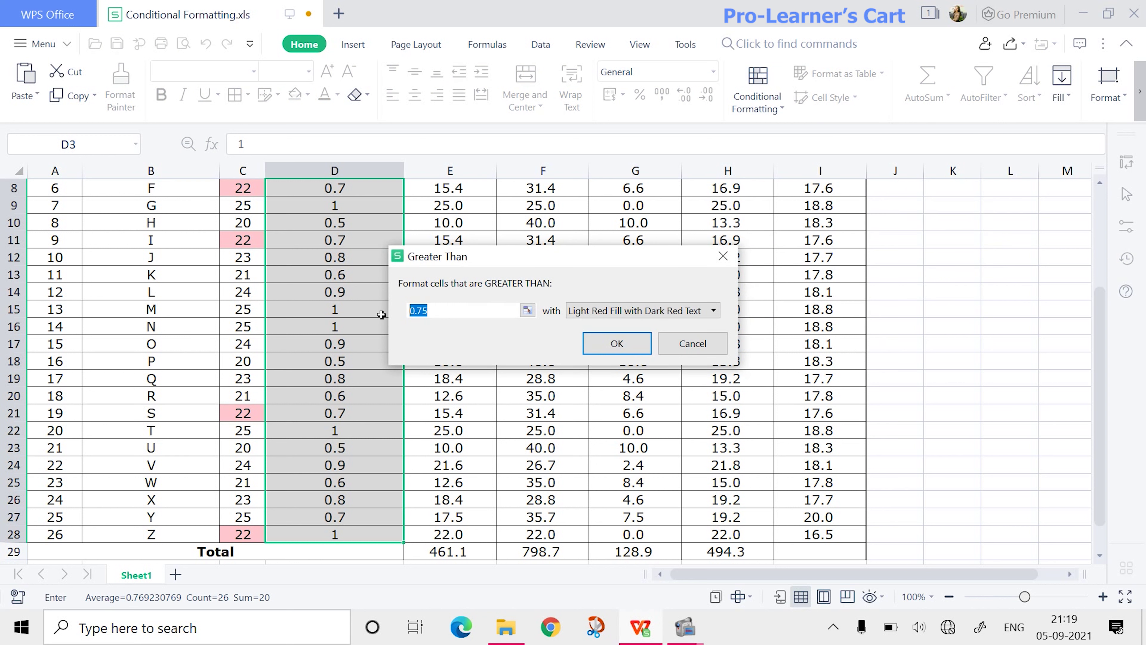
{"action": "type", "text": "0.7"}
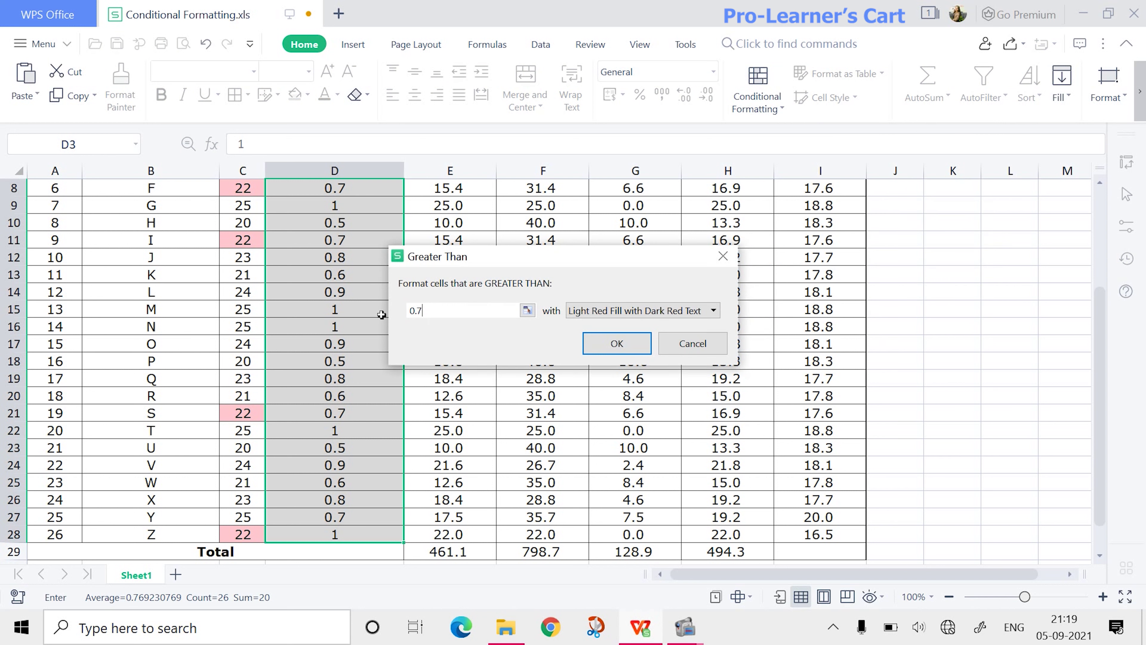
{"action": "left_click", "coordinate": [645, 312]}
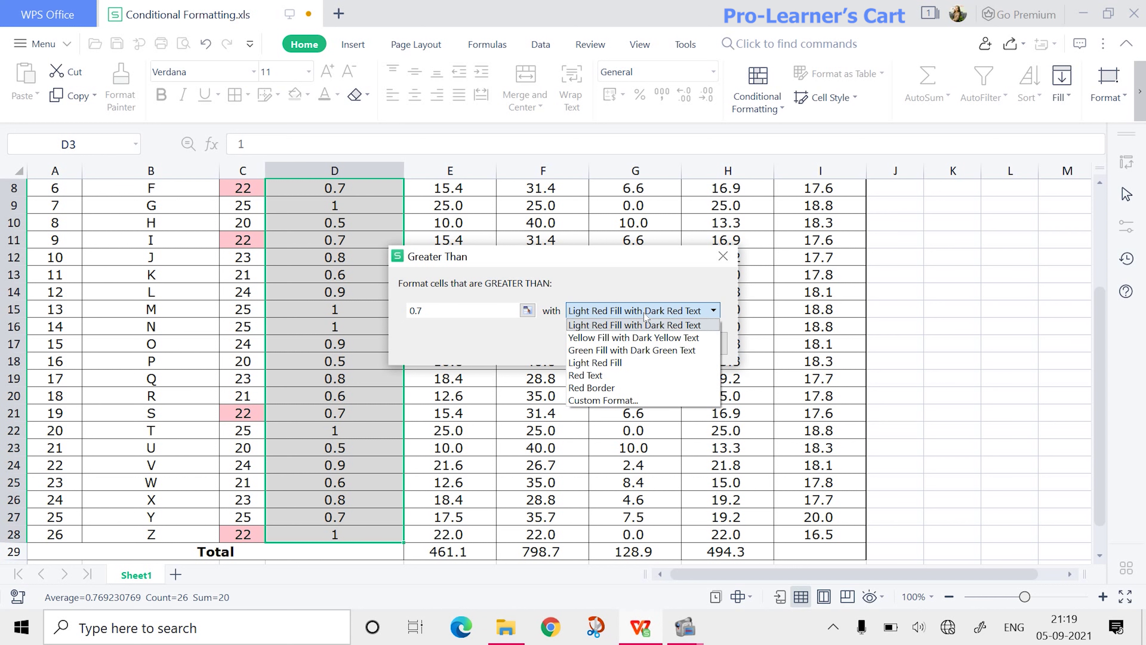
{"action": "left_click", "coordinate": [614, 401]}
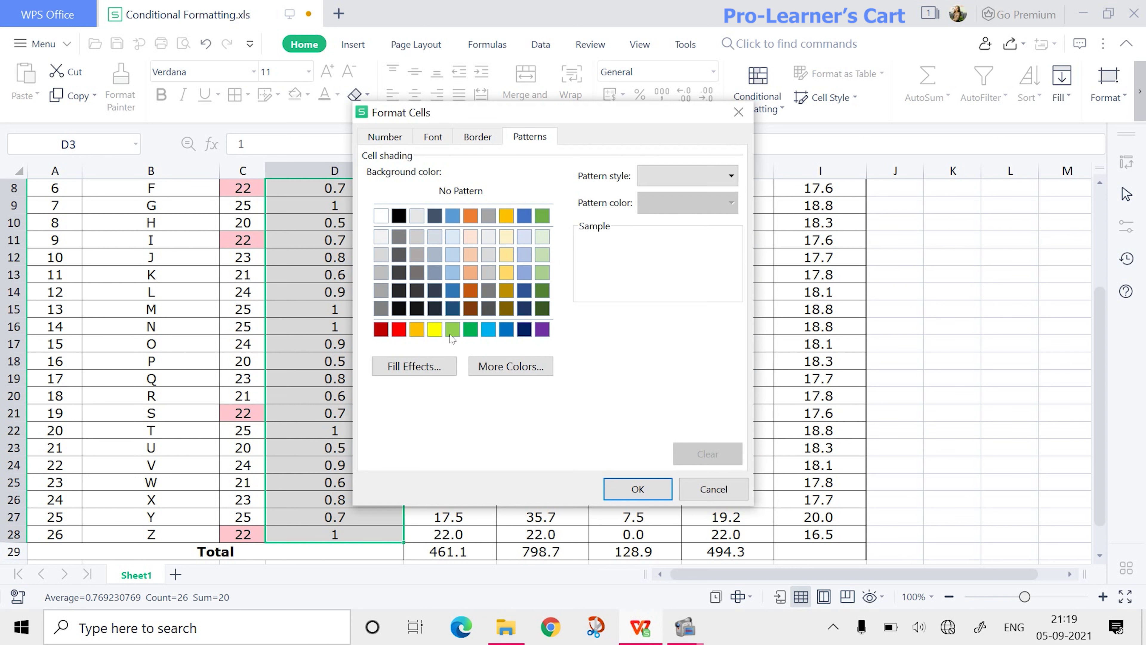
{"action": "left_click", "coordinate": [542, 256]}
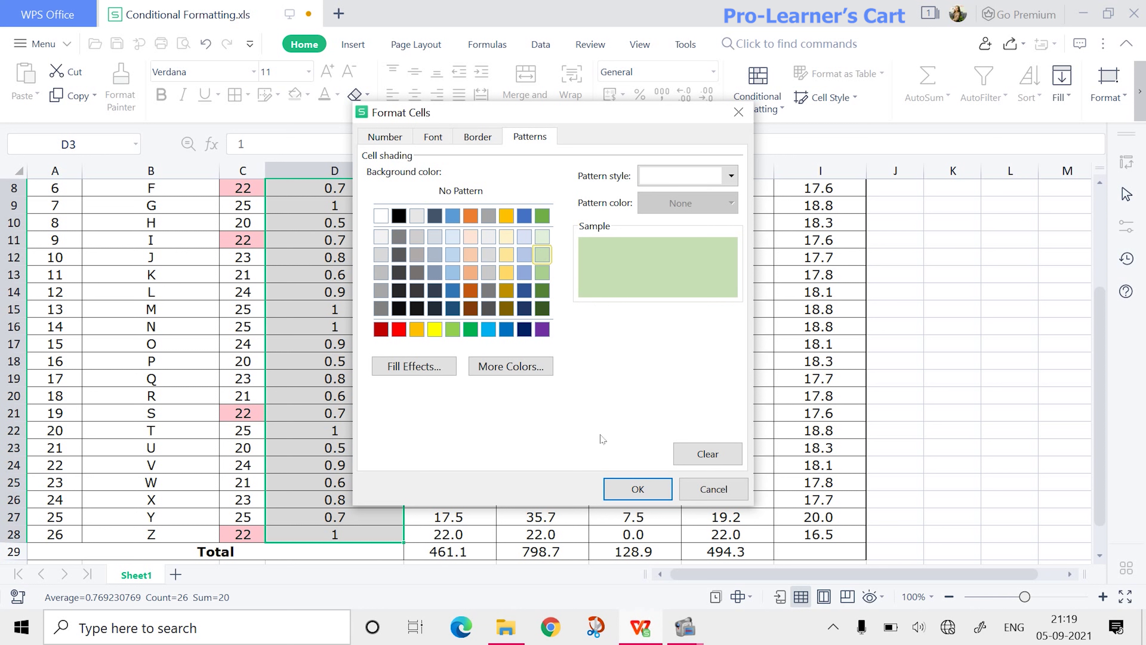
{"action": "left_click", "coordinate": [637, 490]}
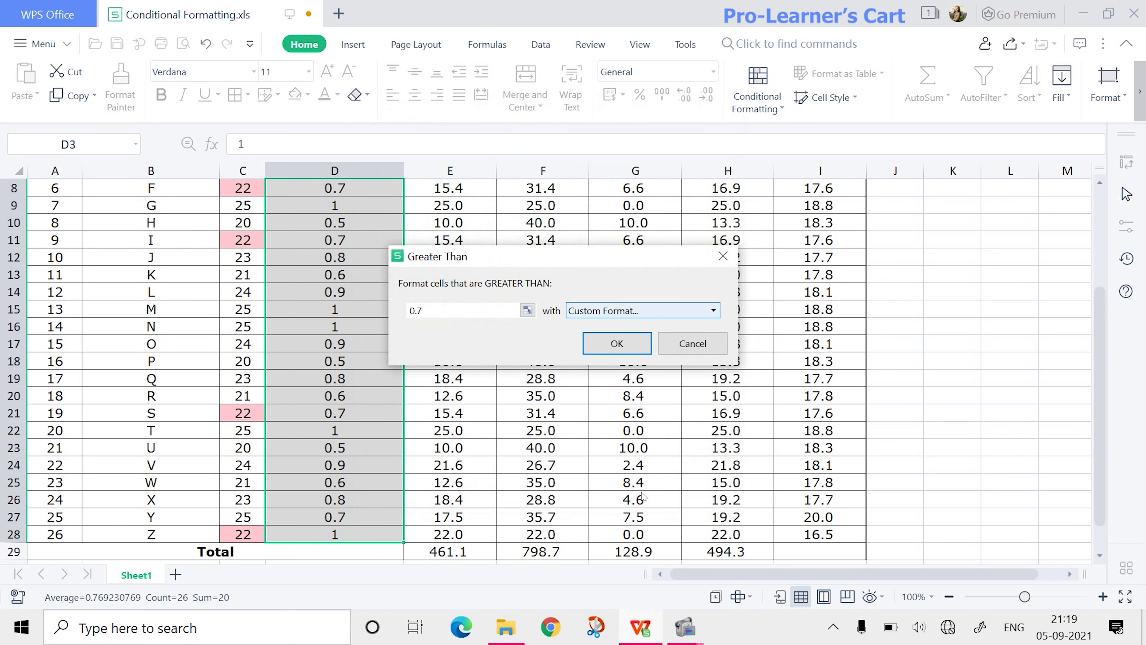
{"action": "left_click", "coordinate": [622, 345]}
Step: Examine which cells in the Ratio column are highlighted by the Greater Than rule
{"action": "scroll", "coordinate": [377, 288], "scroll_direction": "up", "scroll_amount": 3}
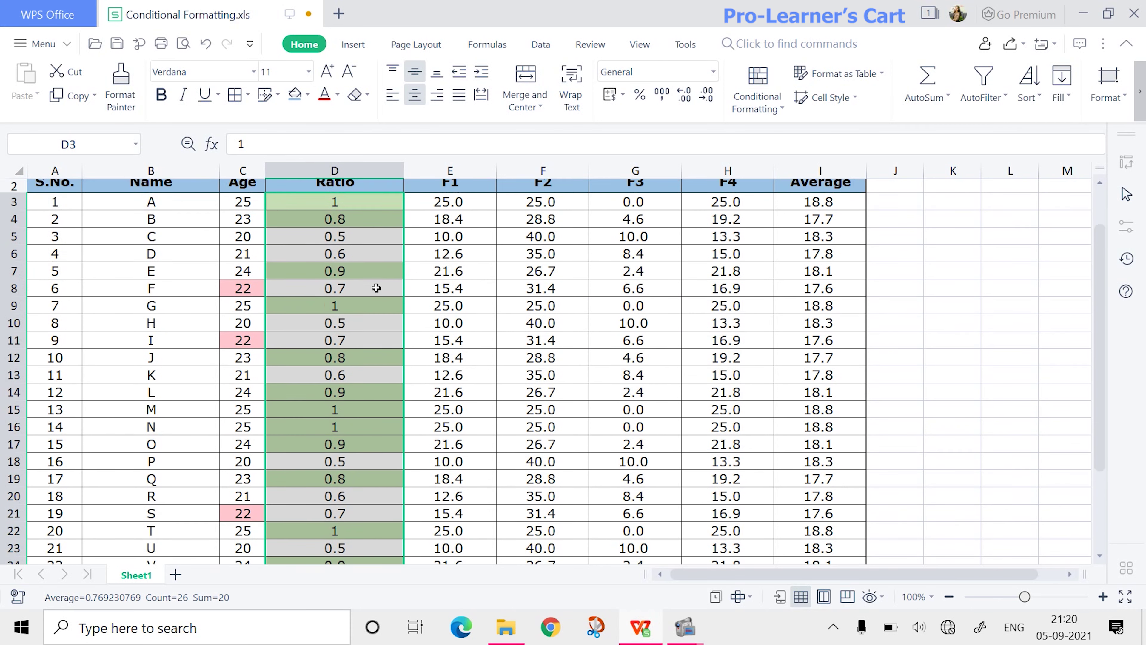
{"action": "scroll", "coordinate": [376, 289], "scroll_direction": "down", "scroll_amount": 1}
{"action": "scroll", "coordinate": [377, 288], "scroll_direction": "up", "scroll_amount": 2}
{"action": "scroll", "coordinate": [377, 288], "scroll_direction": "down", "scroll_amount": 3}
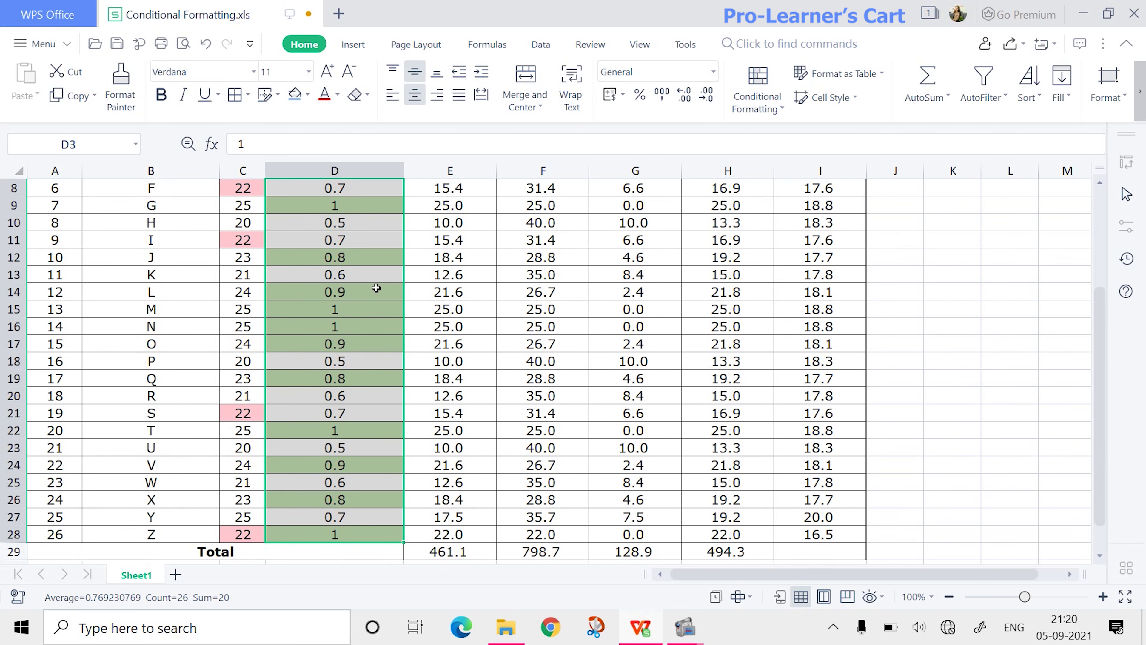
{"action": "scroll", "coordinate": [376, 288], "scroll_direction": "up", "scroll_amount": 2}
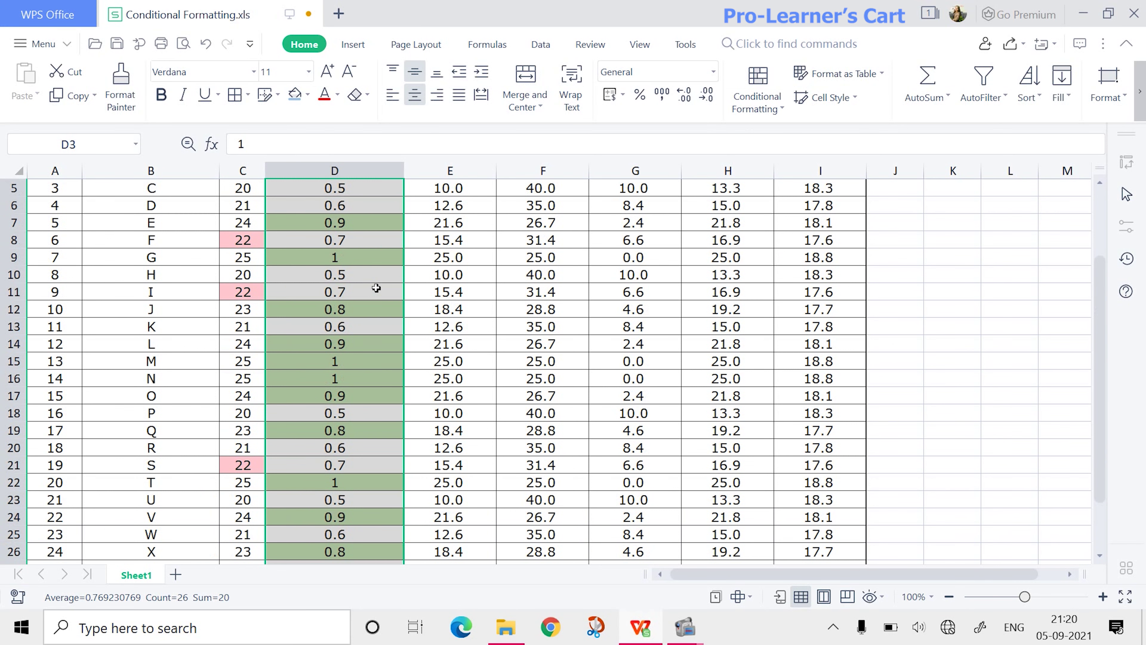
{"action": "scroll", "coordinate": [376, 288], "scroll_direction": "down", "scroll_amount": 2}
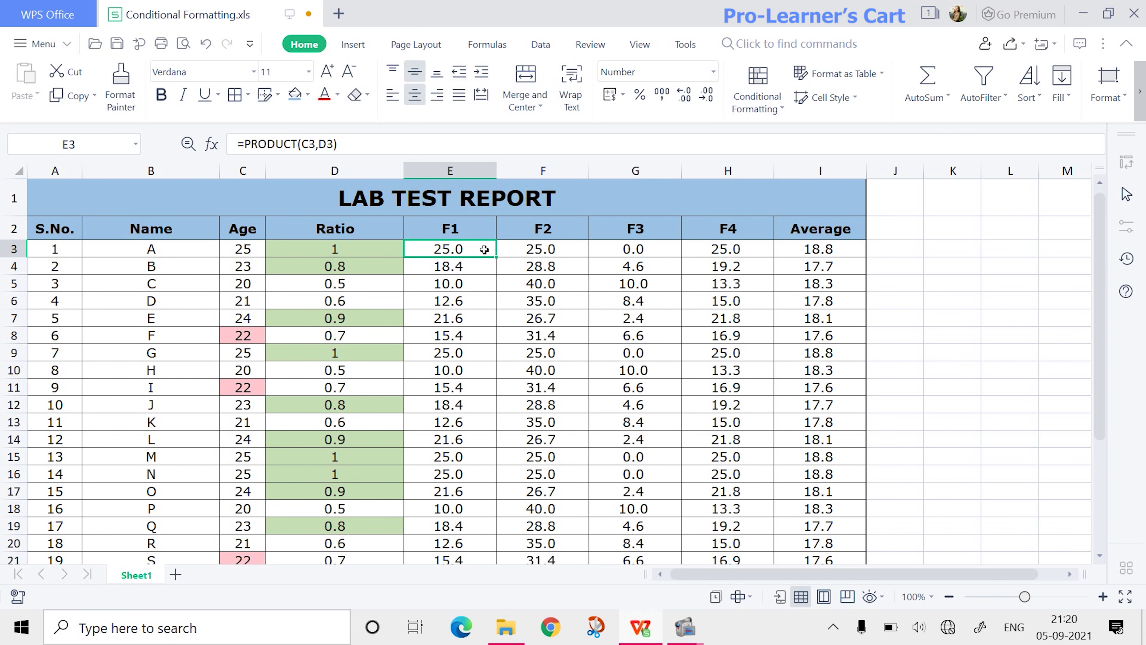
Step: Apply a Less Than conditional formatting rule to the F1 values in E3:E28, marking those below 17.5 with a custom light gold fill
{"action": "left_click_drag", "start_coordinate": [483, 251], "coordinate": [484, 519]}
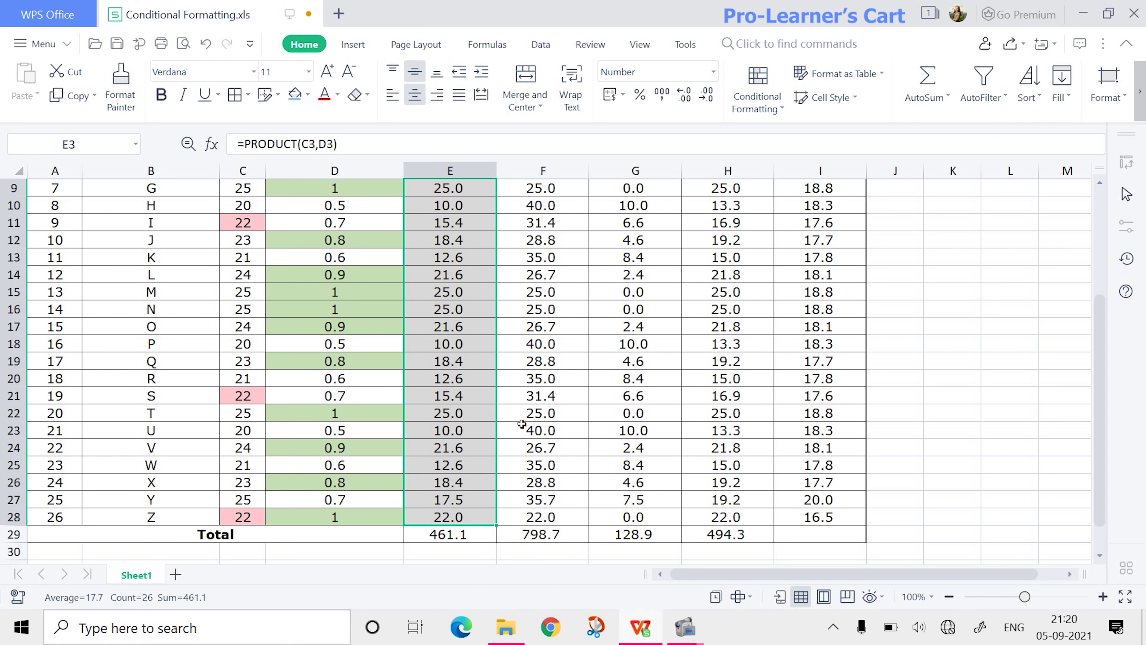
{"action": "left_click", "coordinate": [766, 109]}
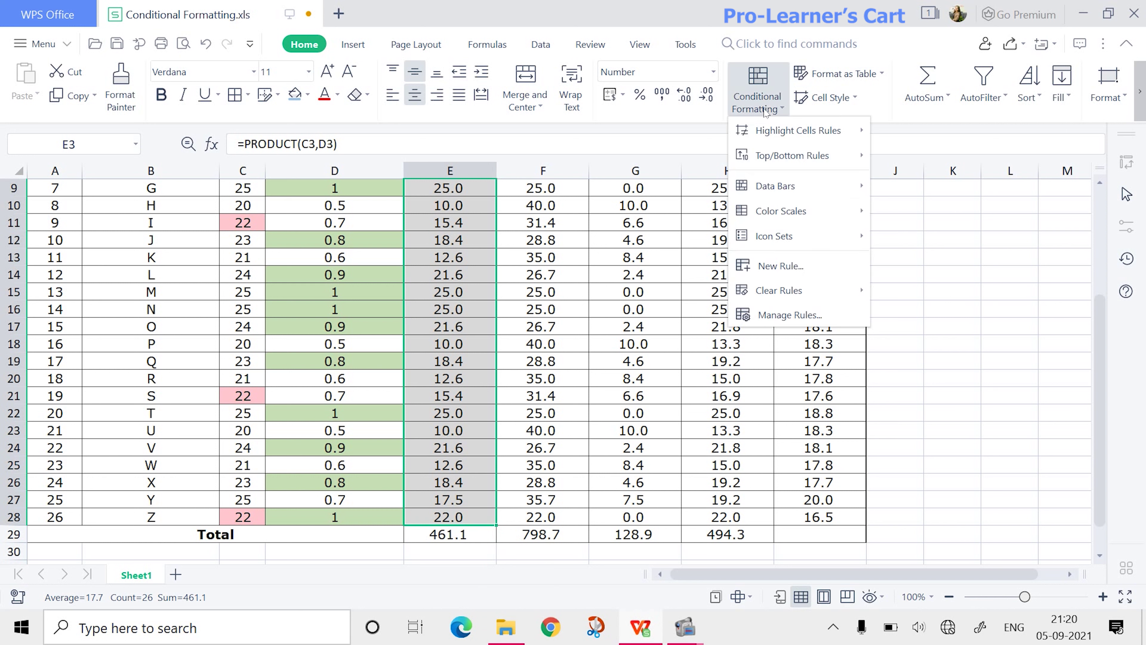
{"action": "mouse_move", "coordinate": [795, 129]}
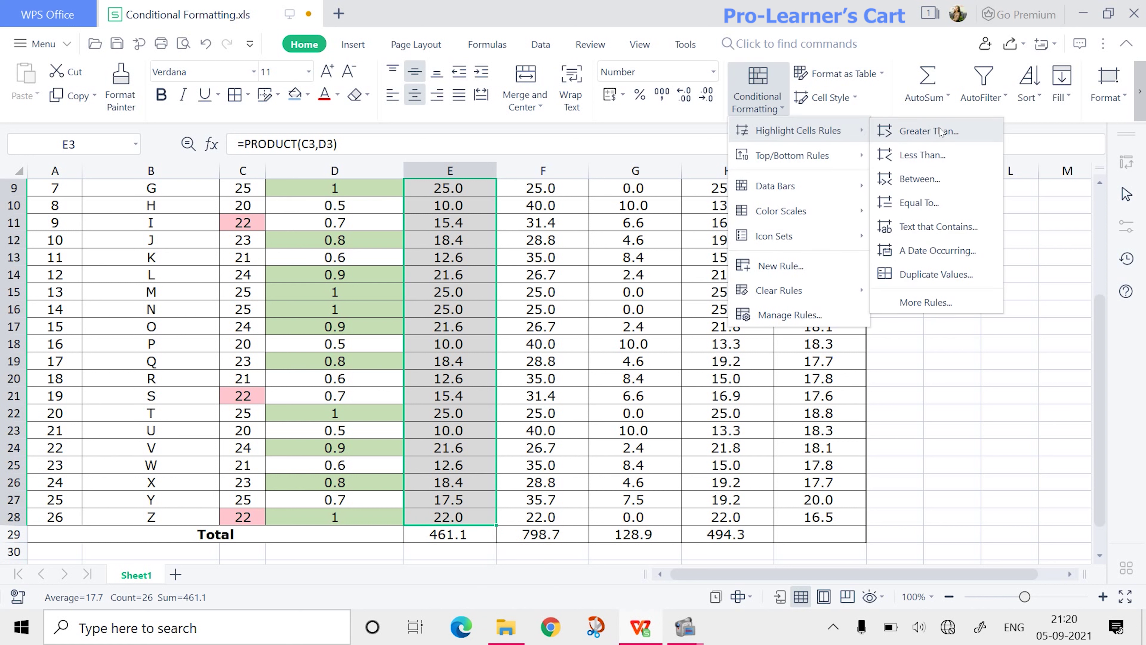
{"action": "left_click", "coordinate": [945, 161]}
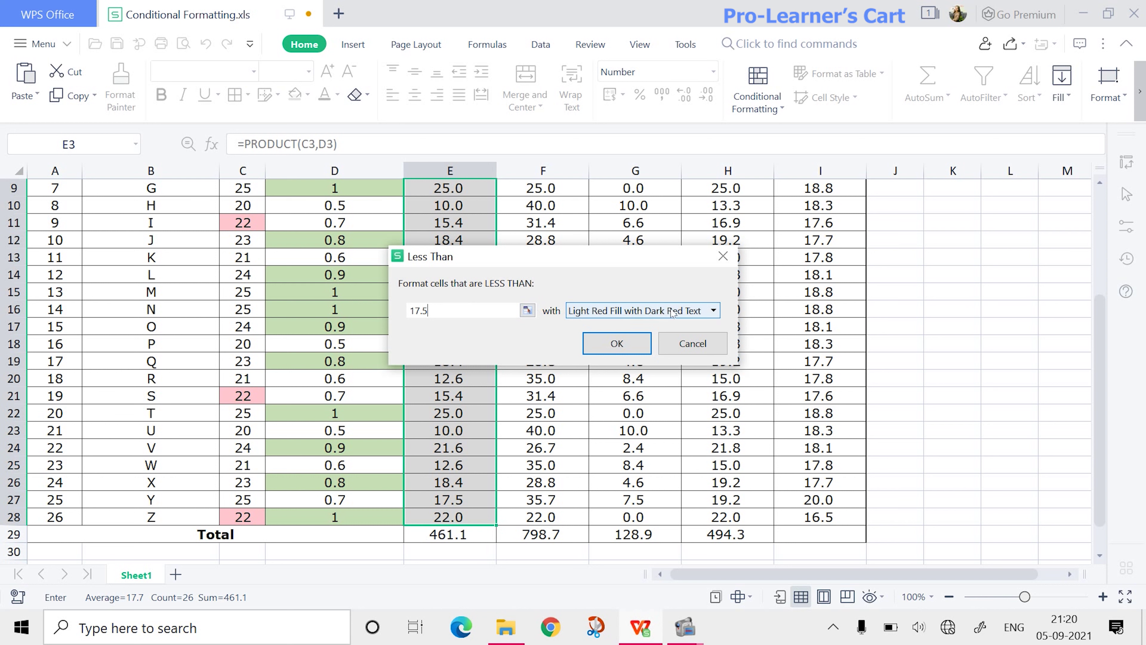
{"action": "left_click", "coordinate": [631, 312]}
{"action": "left_click", "coordinate": [600, 401]}
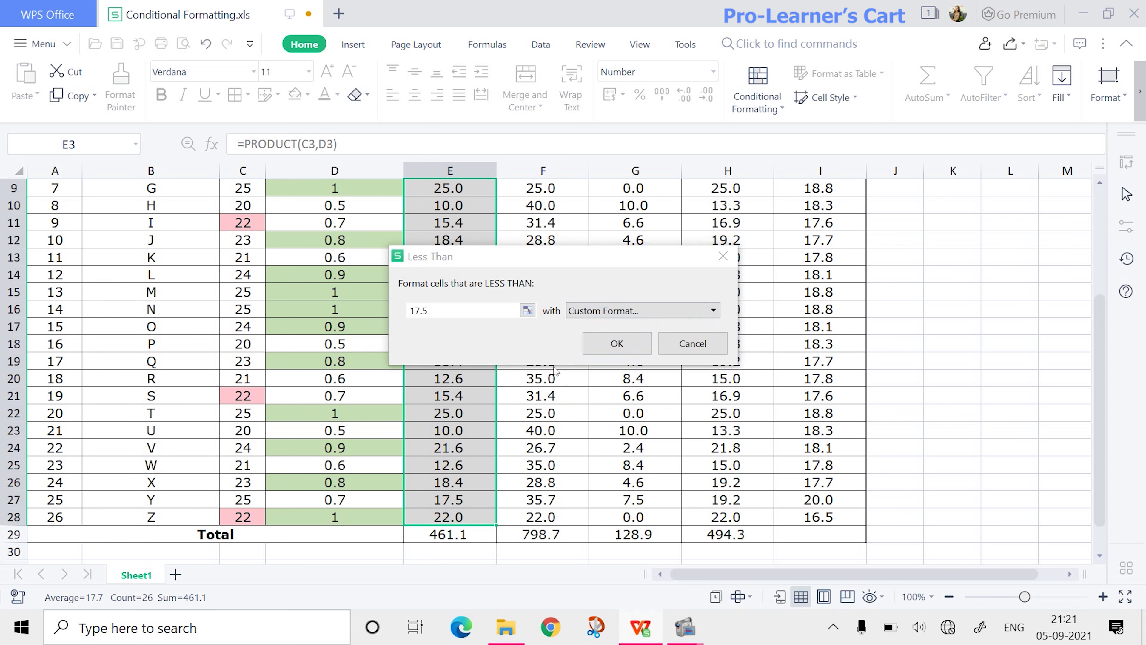
{"action": "left_click", "coordinate": [506, 272]}
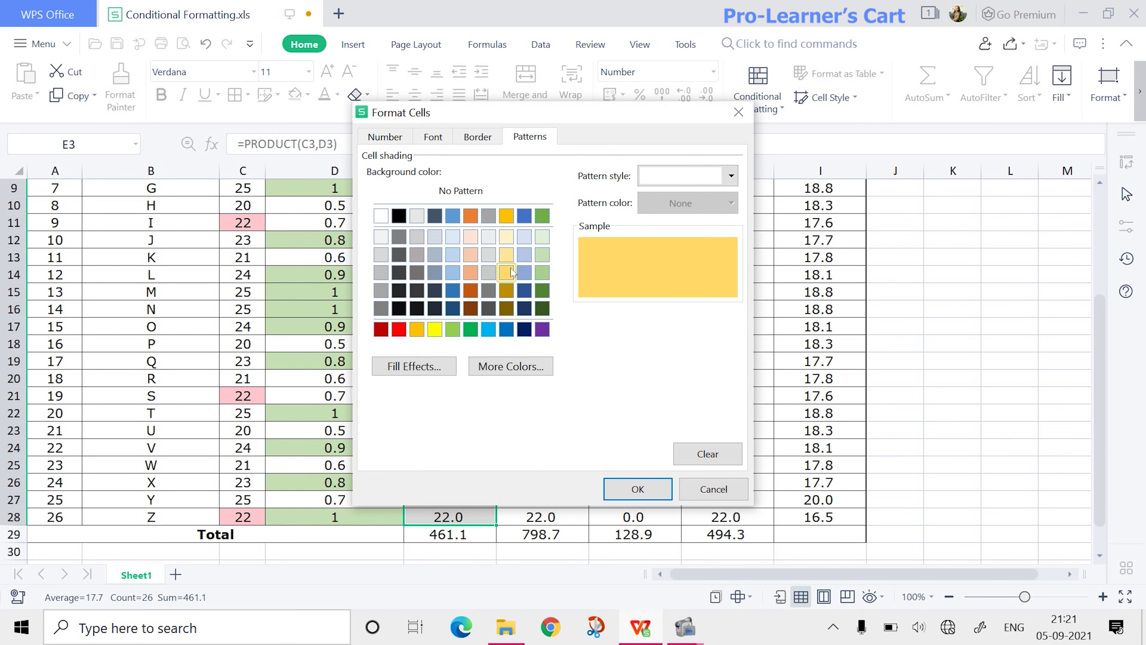
{"action": "left_click", "coordinate": [660, 492]}
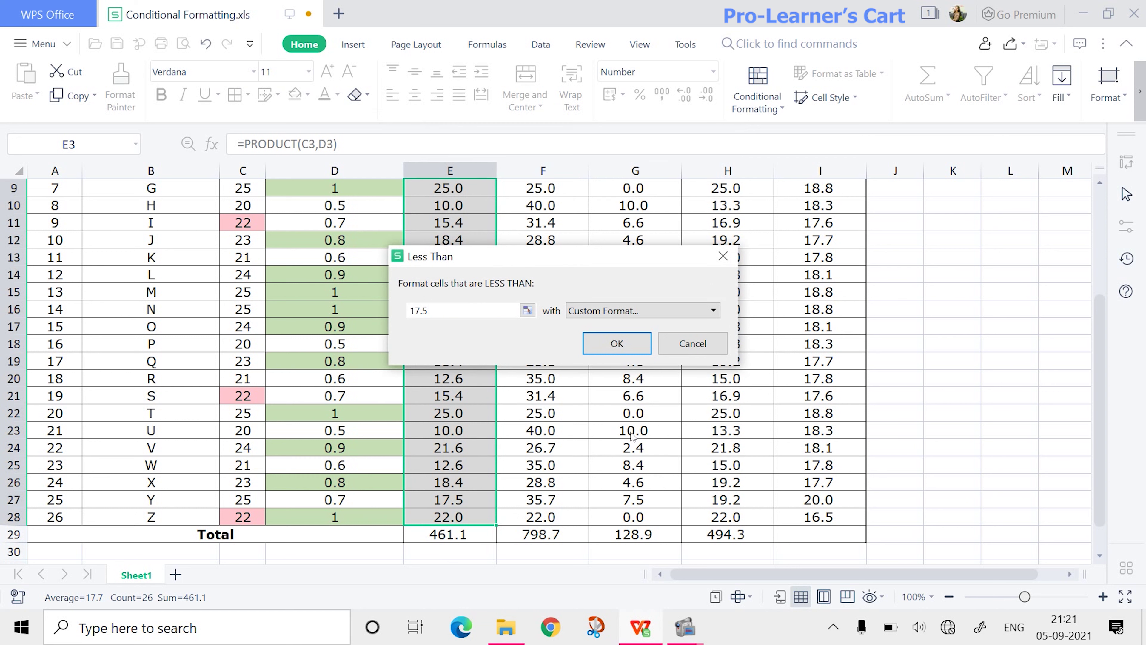
{"action": "left_click", "coordinate": [617, 343]}
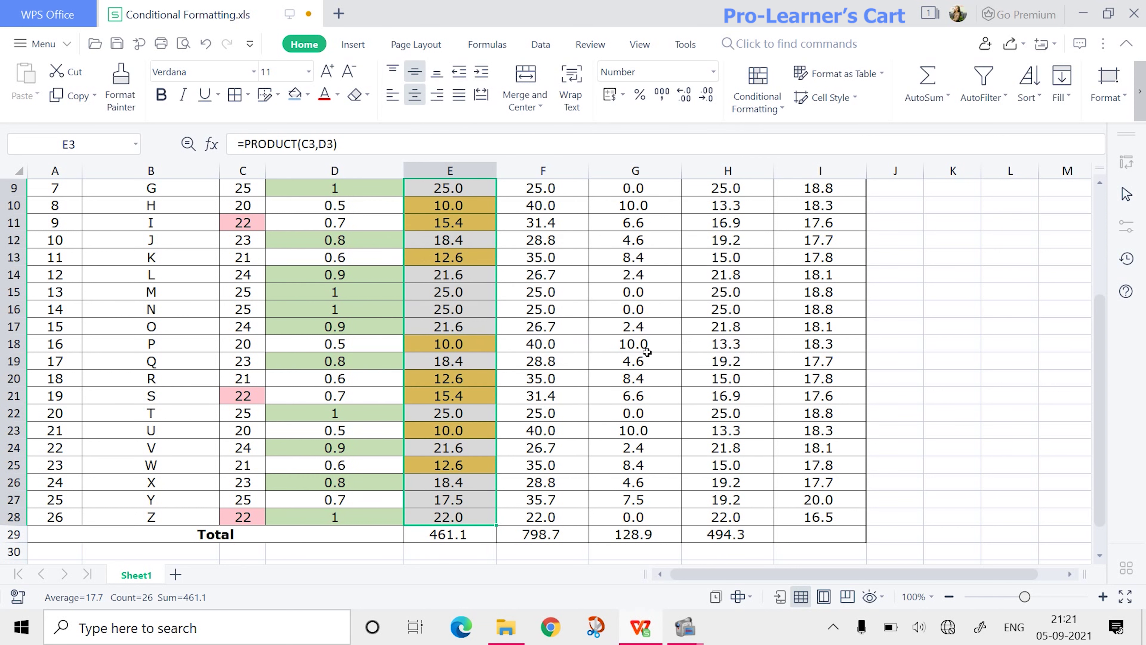
Step: Deselect the F1 values and examine which cells in that column are highlighted by the Less Than rule
{"action": "left_click", "coordinate": [636, 360]}
{"action": "scroll", "coordinate": [508, 282], "scroll_direction": "up", "scroll_amount": 2}
{"action": "scroll", "coordinate": [508, 282], "scroll_direction": "up", "scroll_amount": 1}
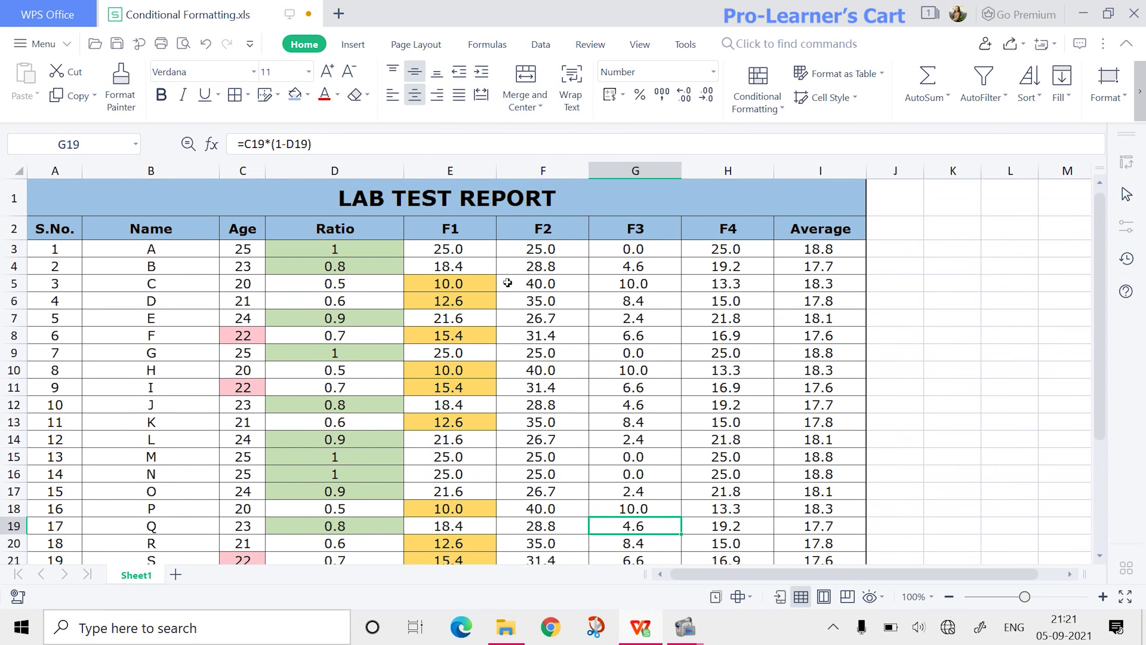
{"action": "scroll", "coordinate": [508, 282], "scroll_direction": "down", "scroll_amount": 2}
{"action": "scroll", "coordinate": [508, 282], "scroll_direction": "up", "scroll_amount": 3}
{"action": "scroll", "coordinate": [508, 282], "scroll_direction": "down", "scroll_amount": 3}
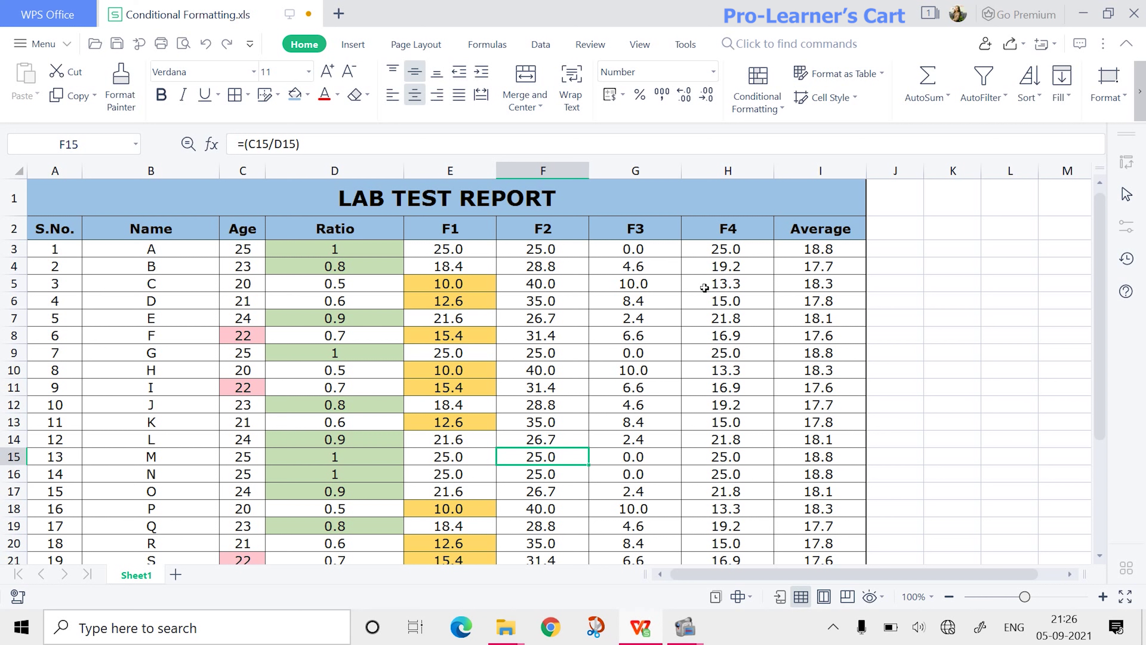
{"action": "left_click", "coordinate": [780, 107]}
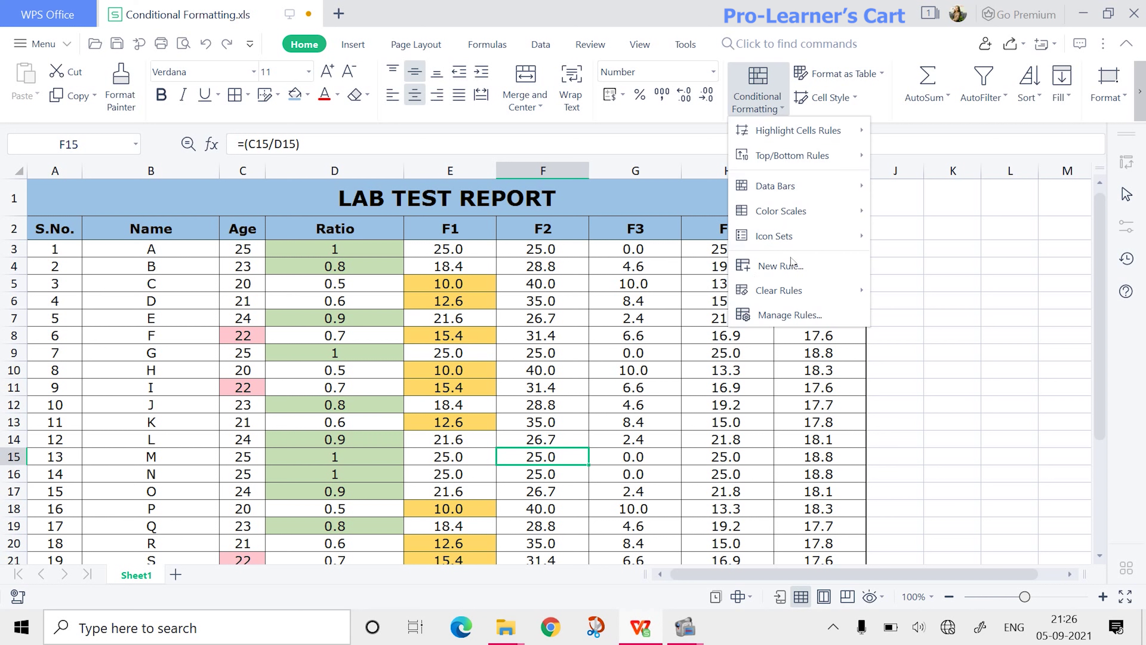
{"action": "mouse_move", "coordinate": [817, 141]}
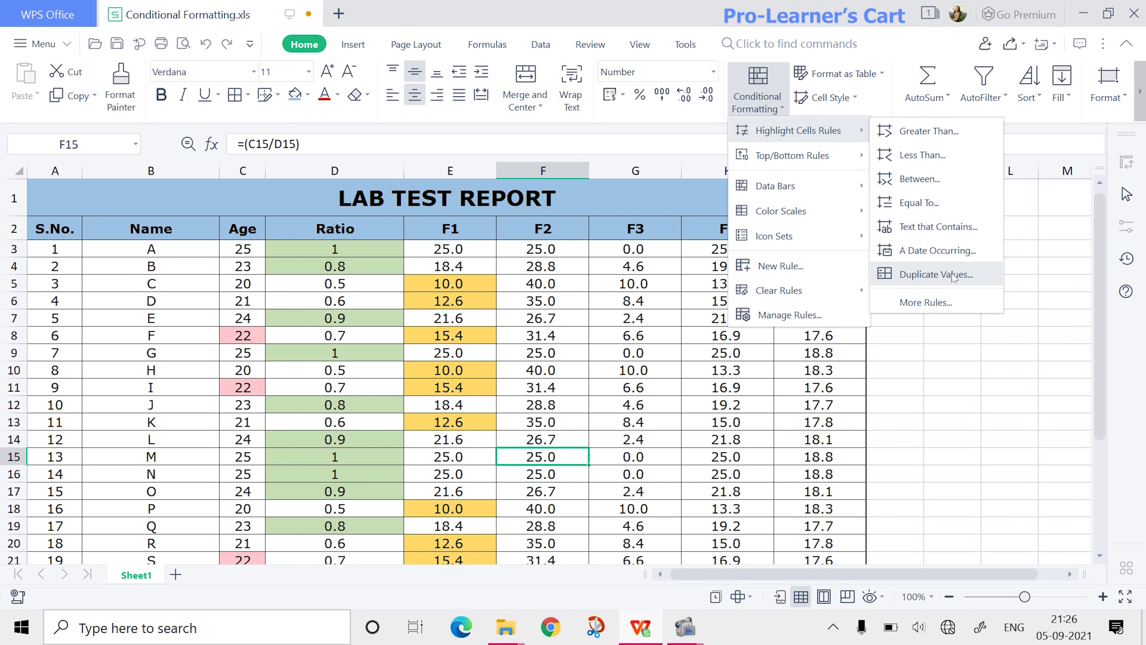
{"action": "left_click", "coordinate": [641, 301]}
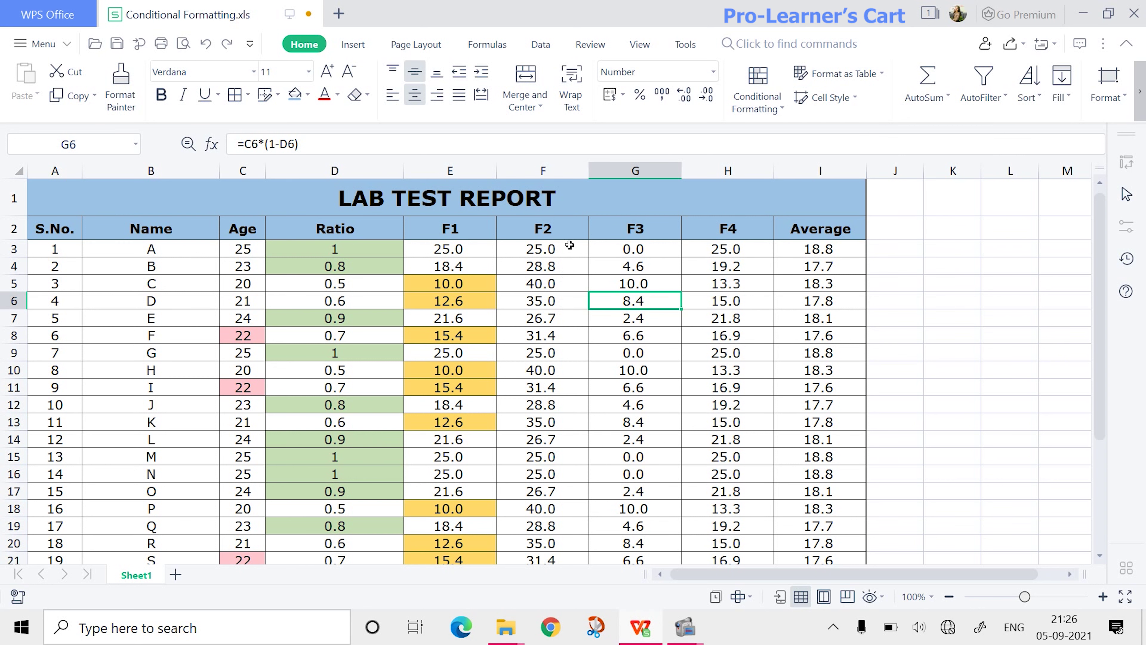
Step: Create a new formatting rule for the F2 values in F3:F28 that formats only cells with a cell value equal to 35
{"action": "left_click_drag", "start_coordinate": [569, 245], "coordinate": [568, 551]}
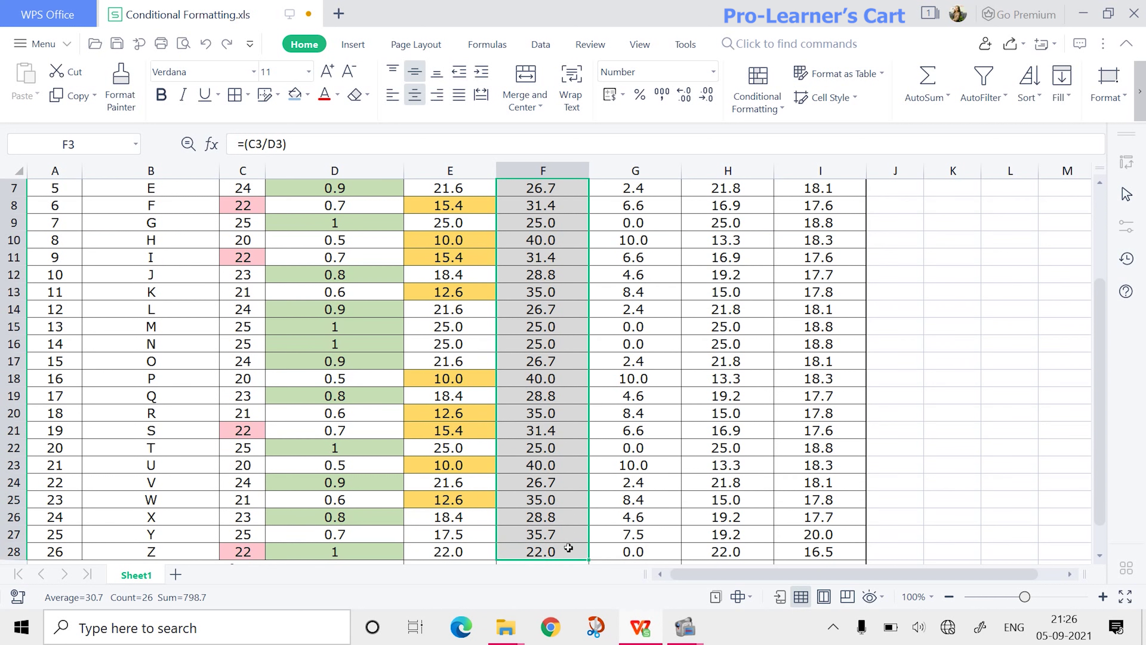
{"action": "left_click", "coordinate": [757, 101]}
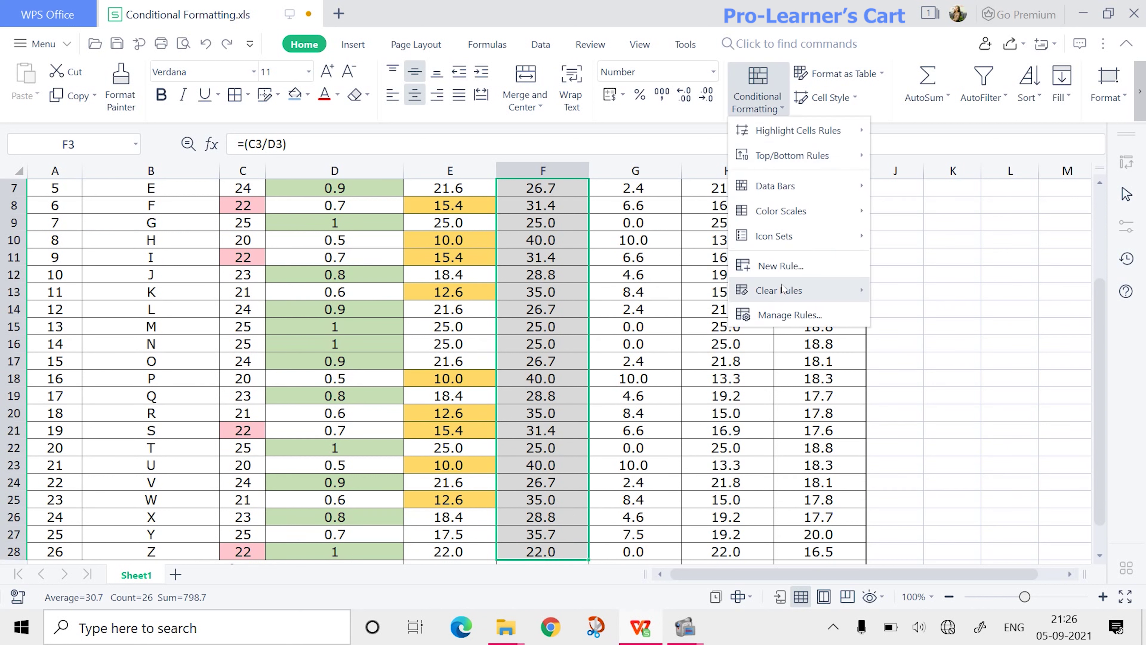
{"action": "left_click", "coordinate": [785, 267]}
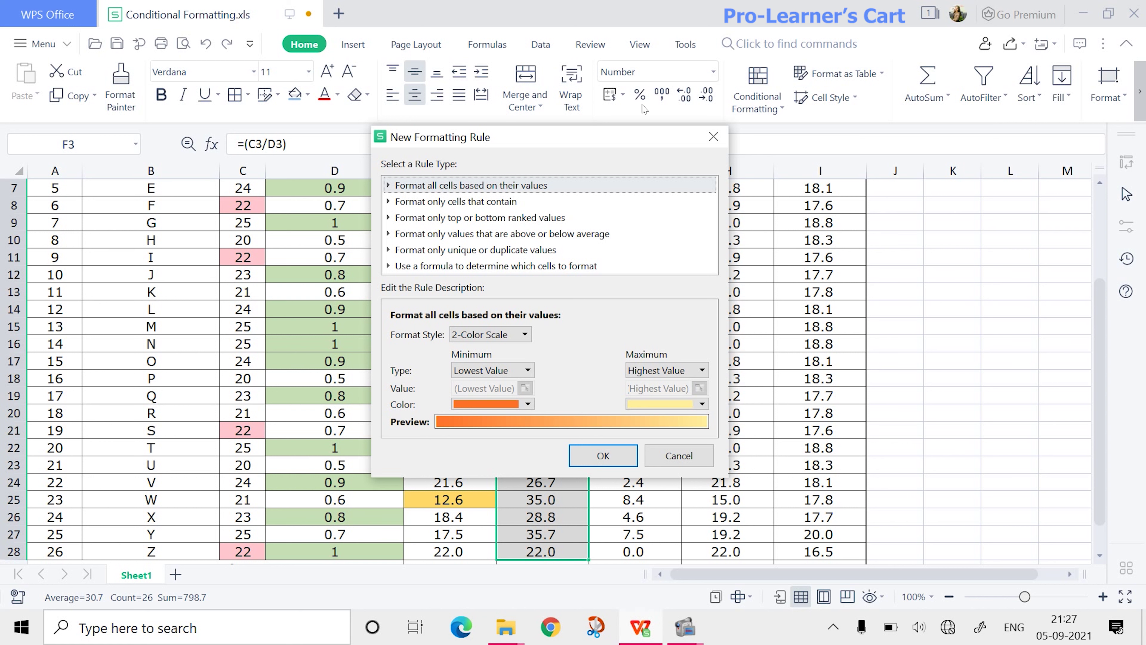
{"action": "left_click", "coordinate": [477, 204]}
{"action": "left_click", "coordinate": [469, 335]}
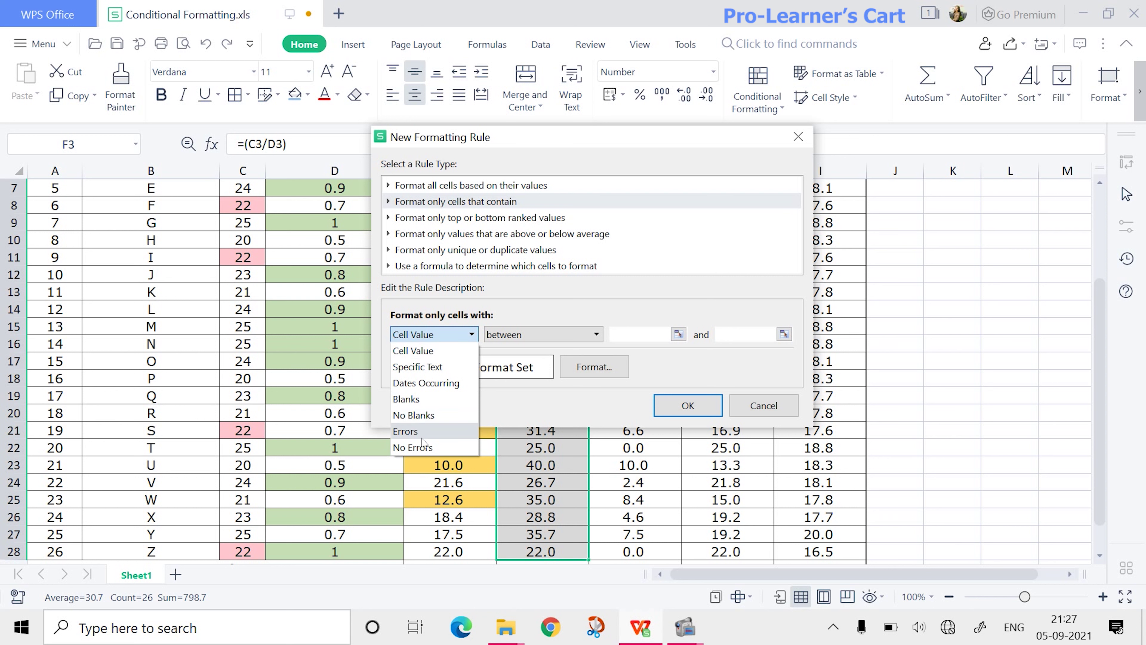
{"action": "left_click", "coordinate": [451, 342]}
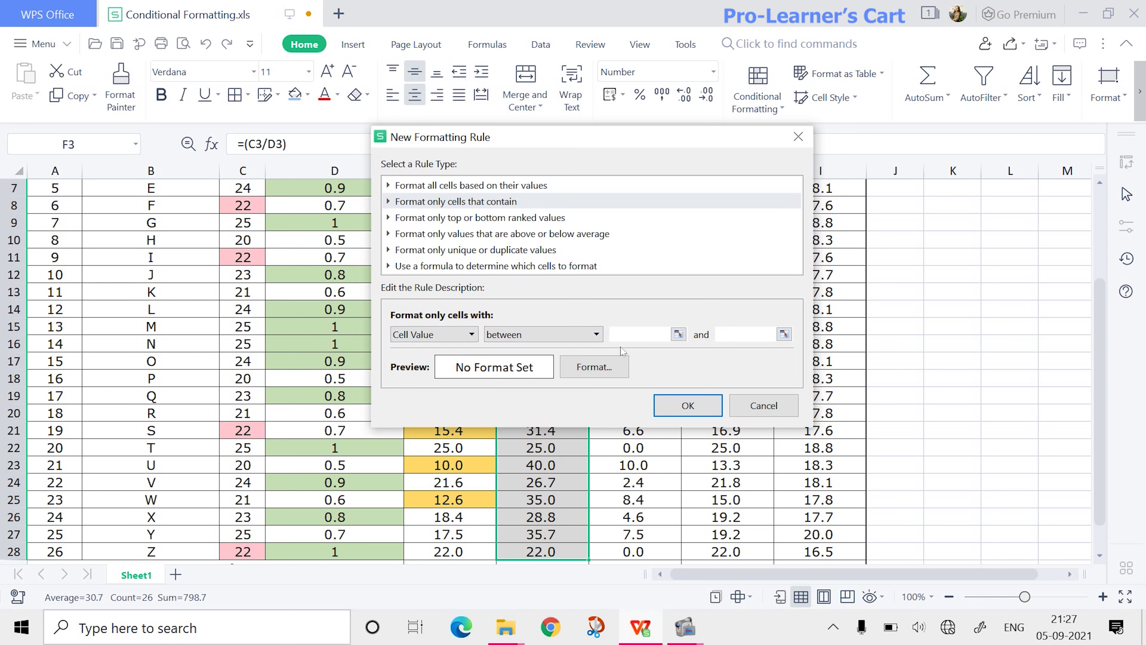
{"action": "left_click", "coordinate": [596, 335]}
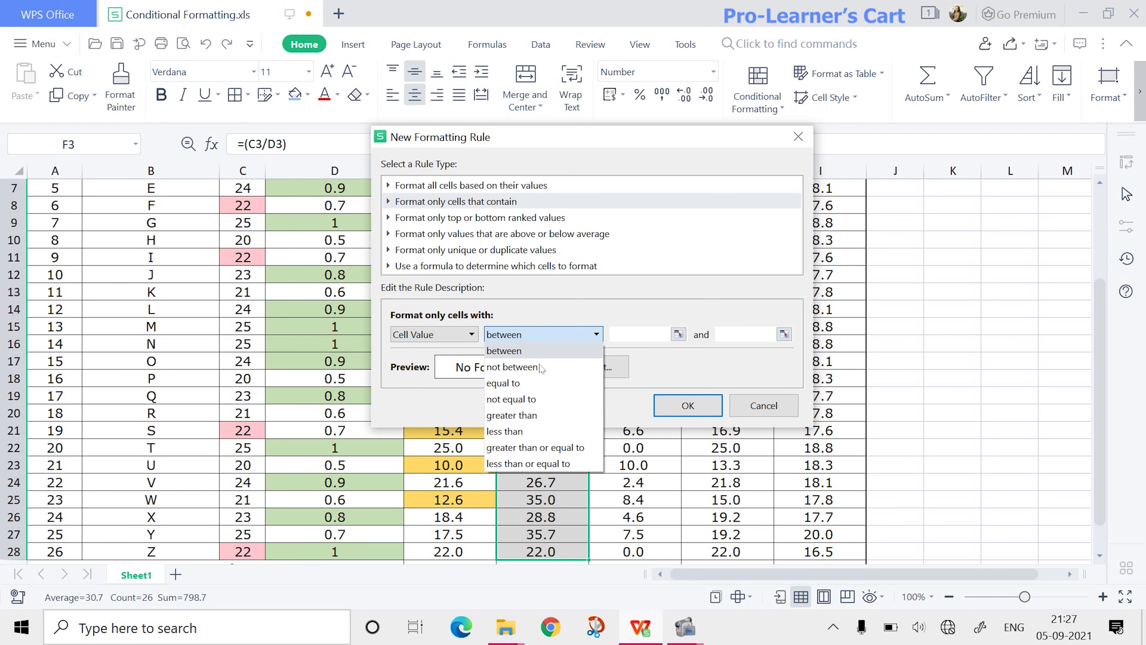
{"action": "left_click", "coordinate": [523, 383]}
{"action": "left_click", "coordinate": [654, 337]}
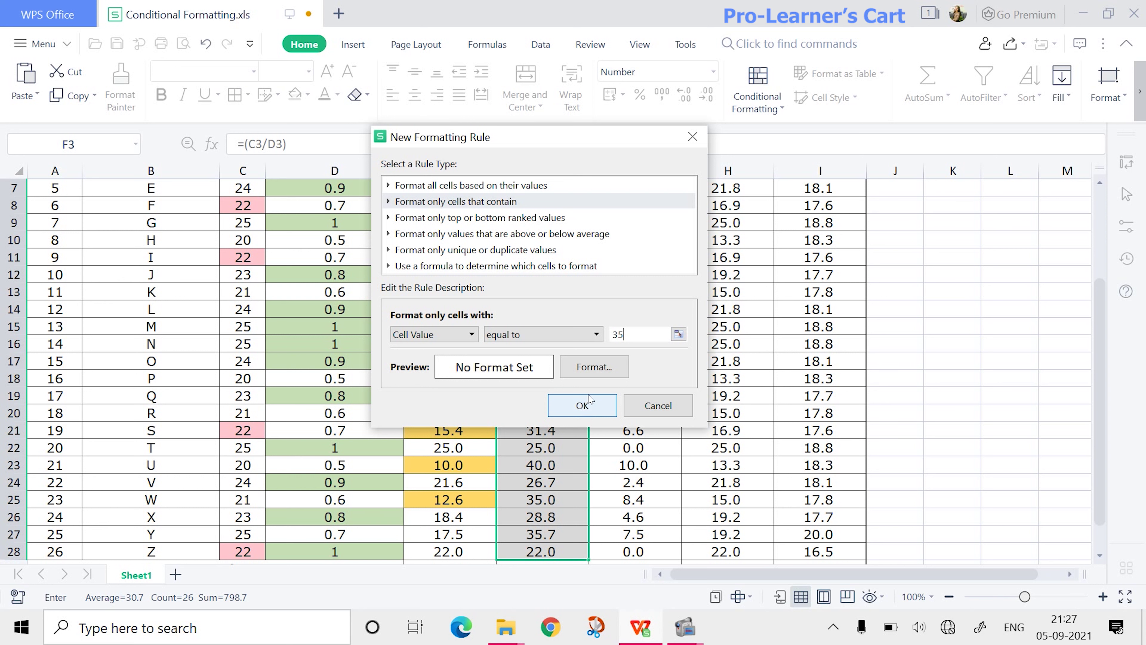
Step: Give the new F2 rule a light blue background fill and apply it
{"action": "left_click", "coordinate": [597, 368]}
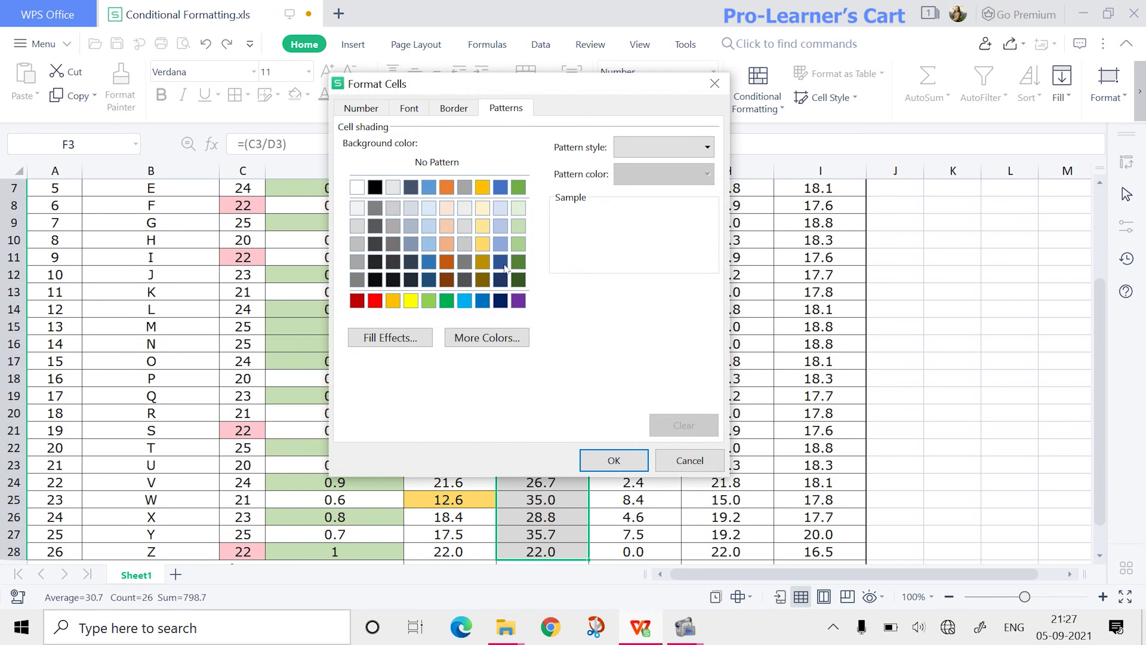
{"action": "left_click", "coordinate": [501, 244]}
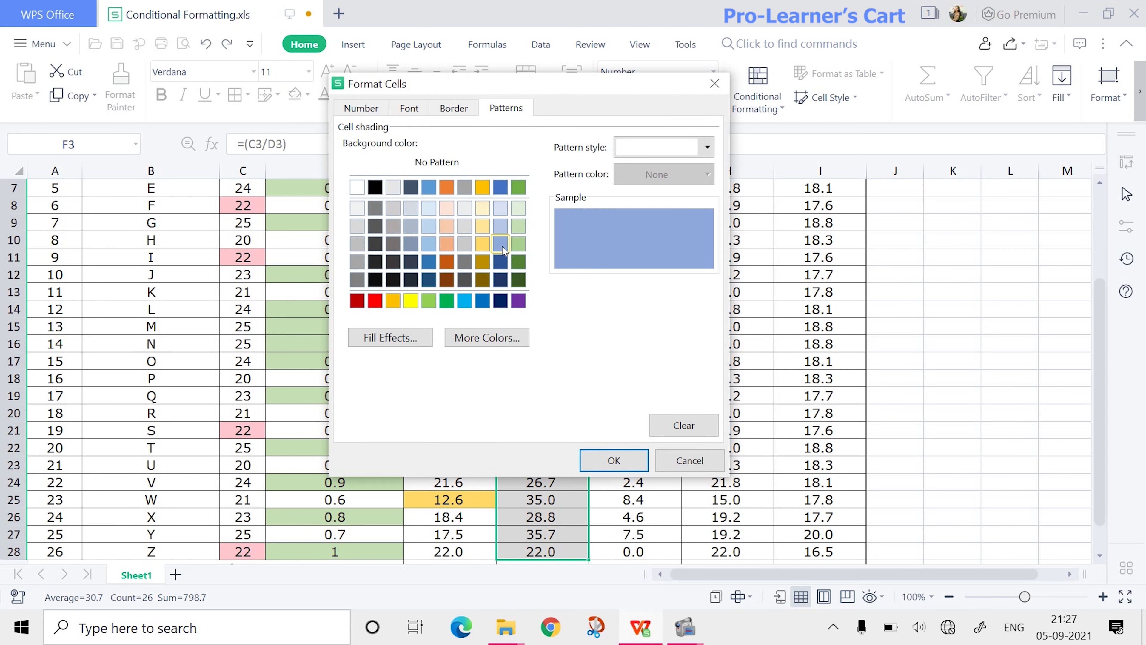
{"action": "left_click", "coordinate": [615, 462]}
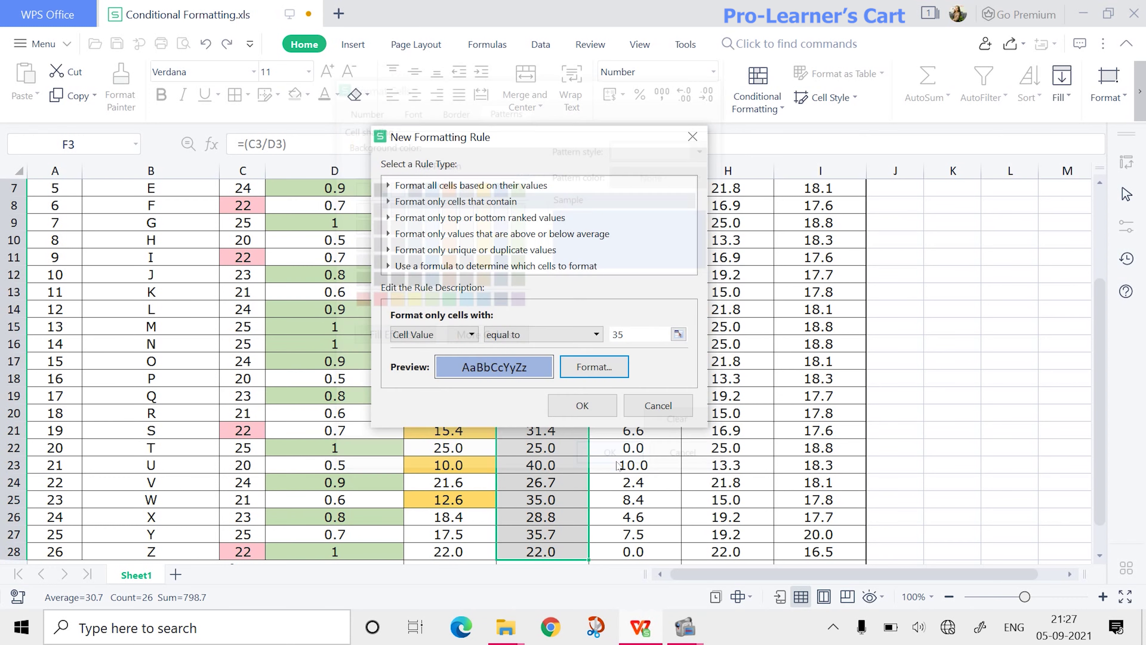
{"action": "left_click", "coordinate": [582, 405]}
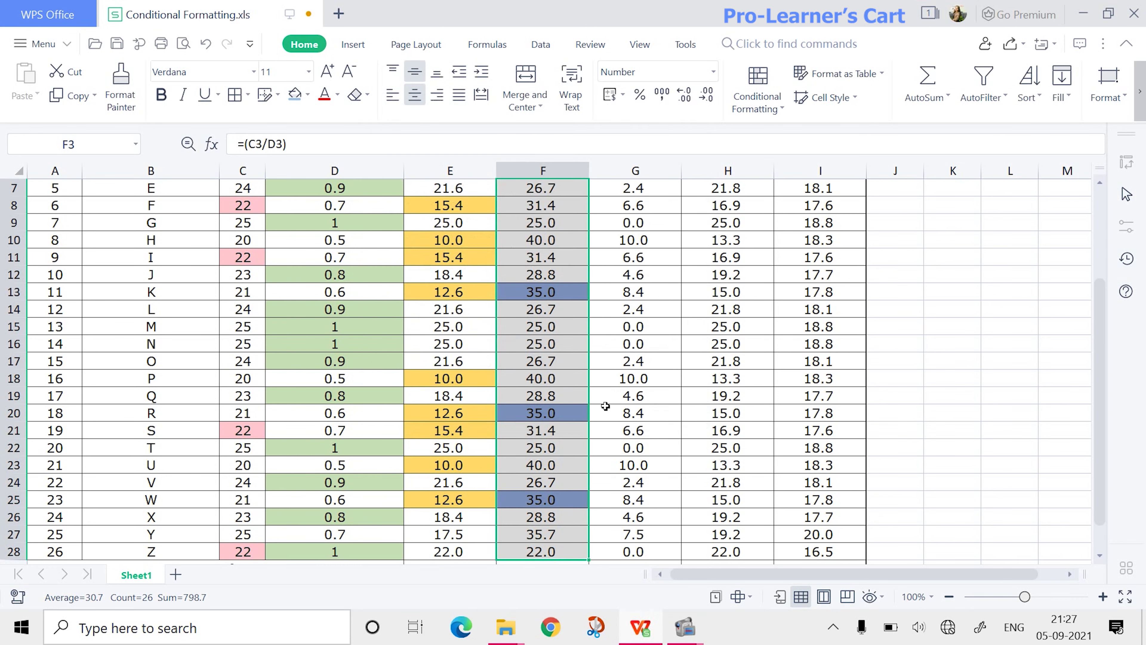
Step: Examine which cells in the F2 column are highlighted by the new rule
{"action": "scroll", "coordinate": [573, 504], "scroll_direction": "down", "scroll_amount": 2}
{"action": "scroll", "coordinate": [576, 503], "scroll_direction": "up", "scroll_amount": 4}
{"action": "scroll", "coordinate": [575, 503], "scroll_direction": "up", "scroll_amount": 1}
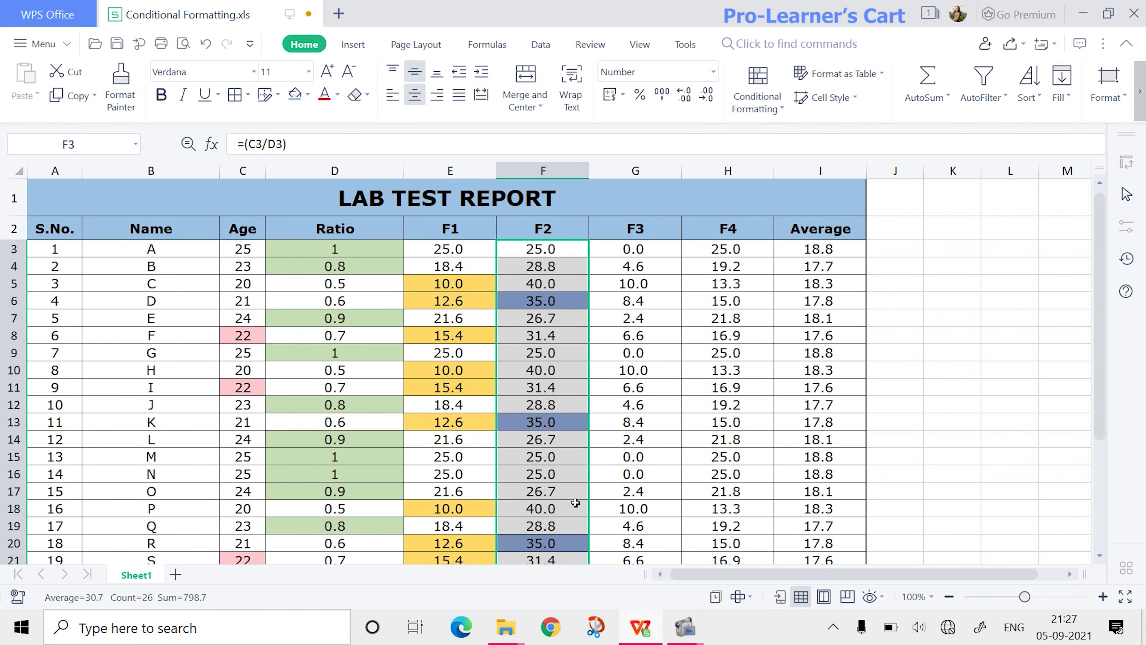
{"action": "scroll", "coordinate": [575, 391], "scroll_direction": "down", "scroll_amount": 2}
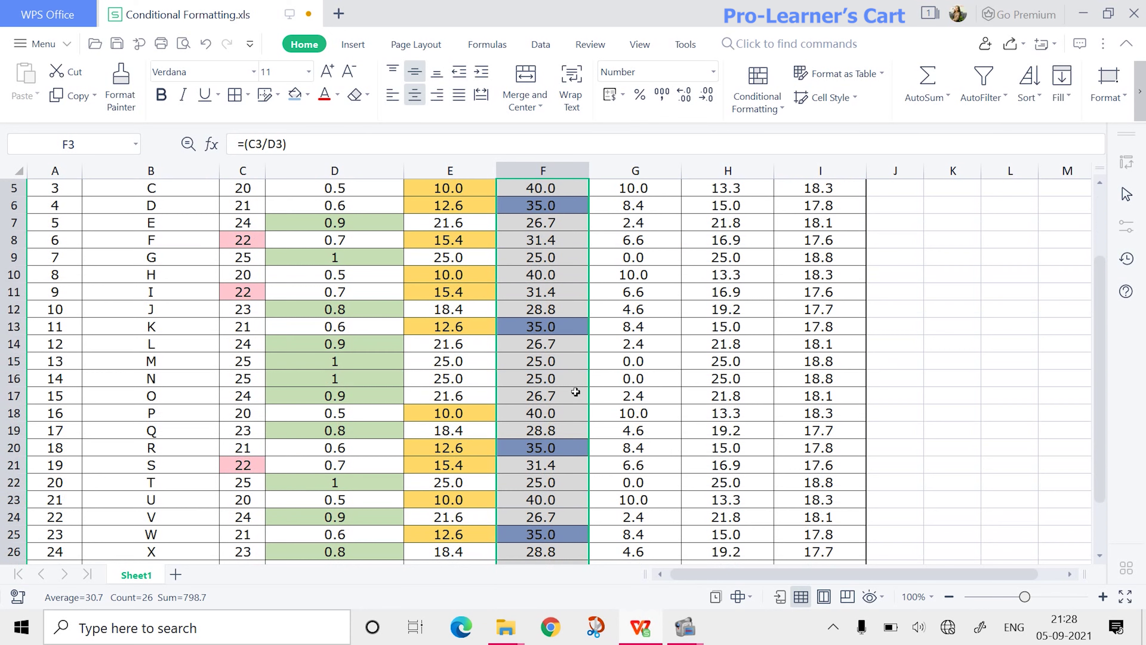
{"action": "scroll", "coordinate": [576, 392], "scroll_direction": "up", "scroll_amount": 2}
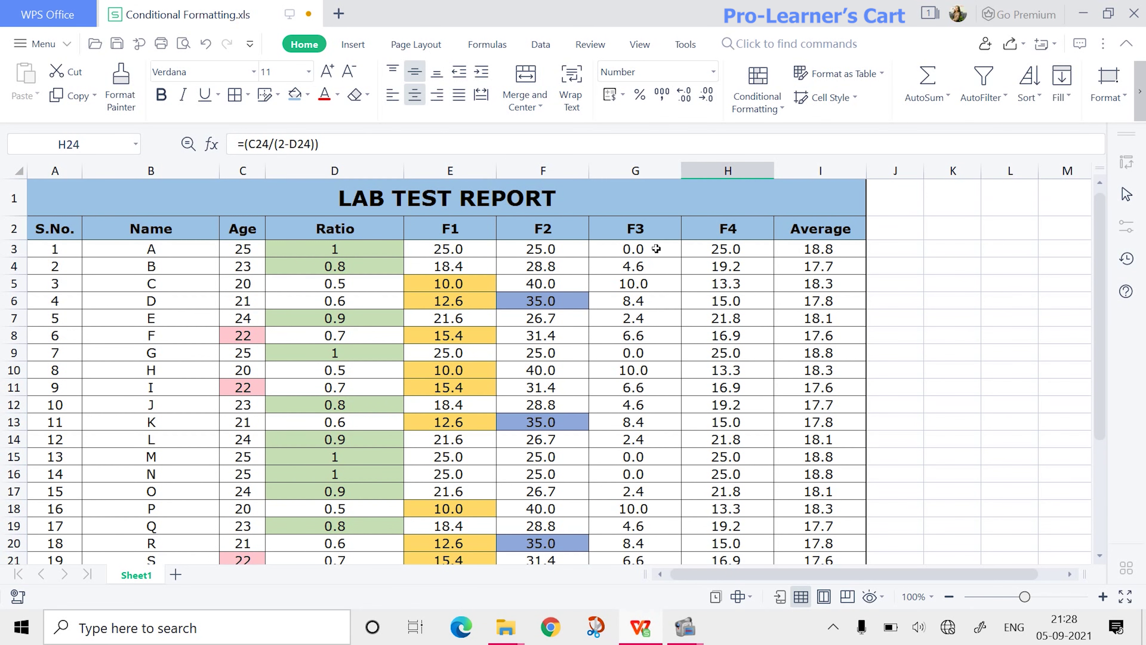
Step: Create a new formatting rule for the F3 values in G3:G28 that formats only unique values
{"action": "left_click_drag", "start_coordinate": [656, 249], "coordinate": [646, 517]}
{"action": "left_click", "coordinate": [741, 112]}
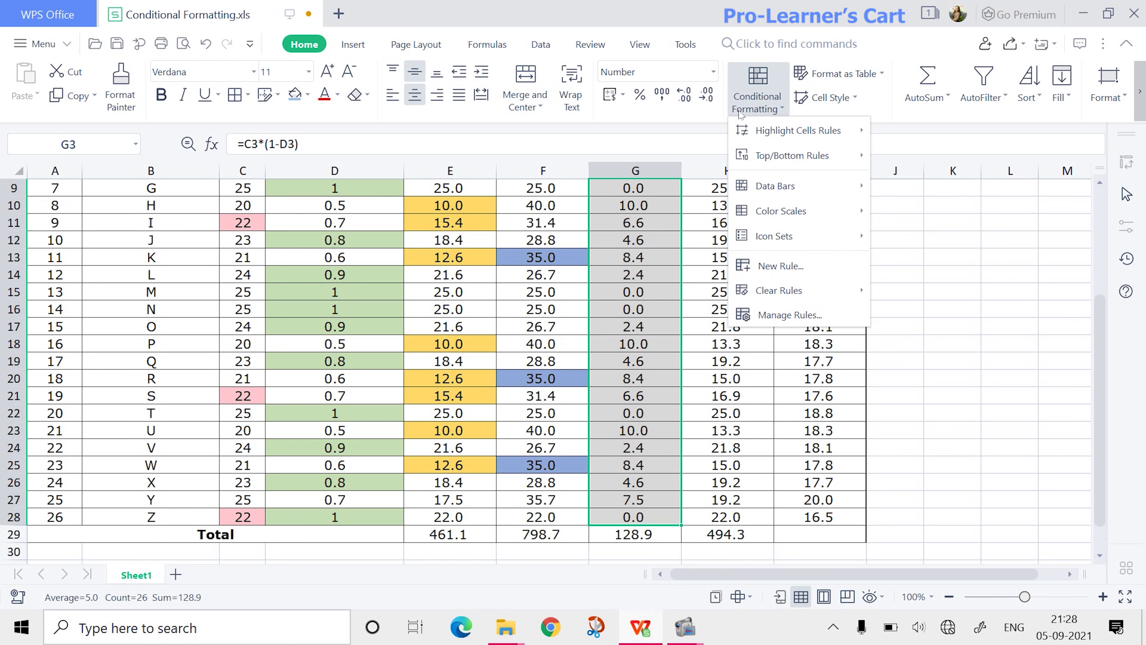
{"action": "left_click", "coordinate": [780, 265]}
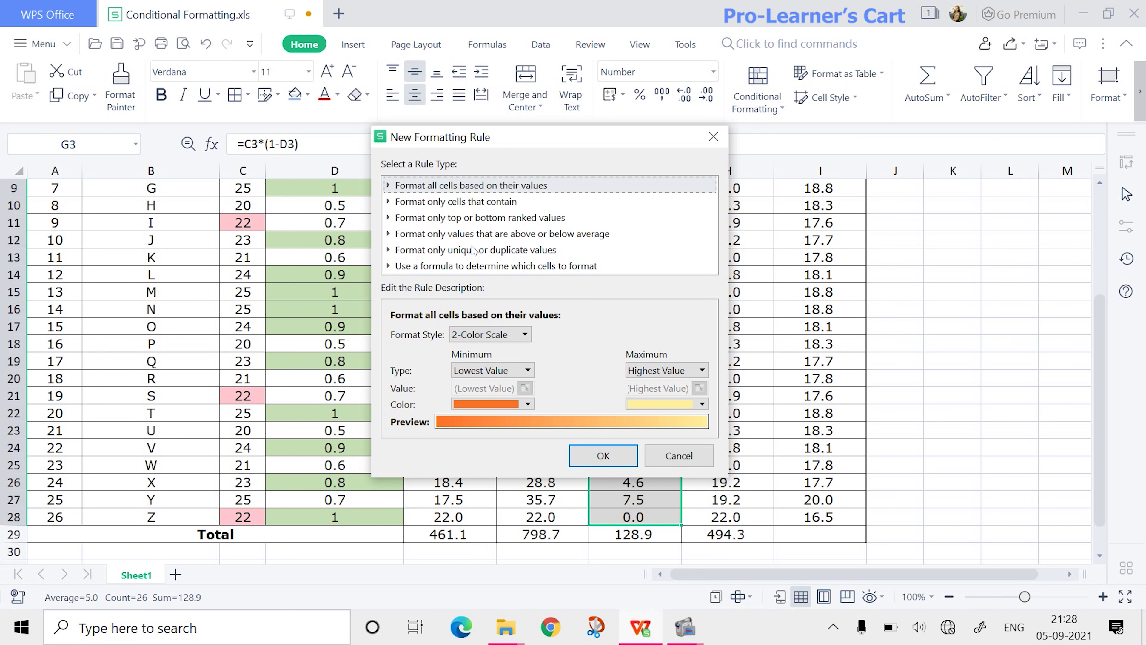
{"action": "left_click", "coordinate": [472, 249]}
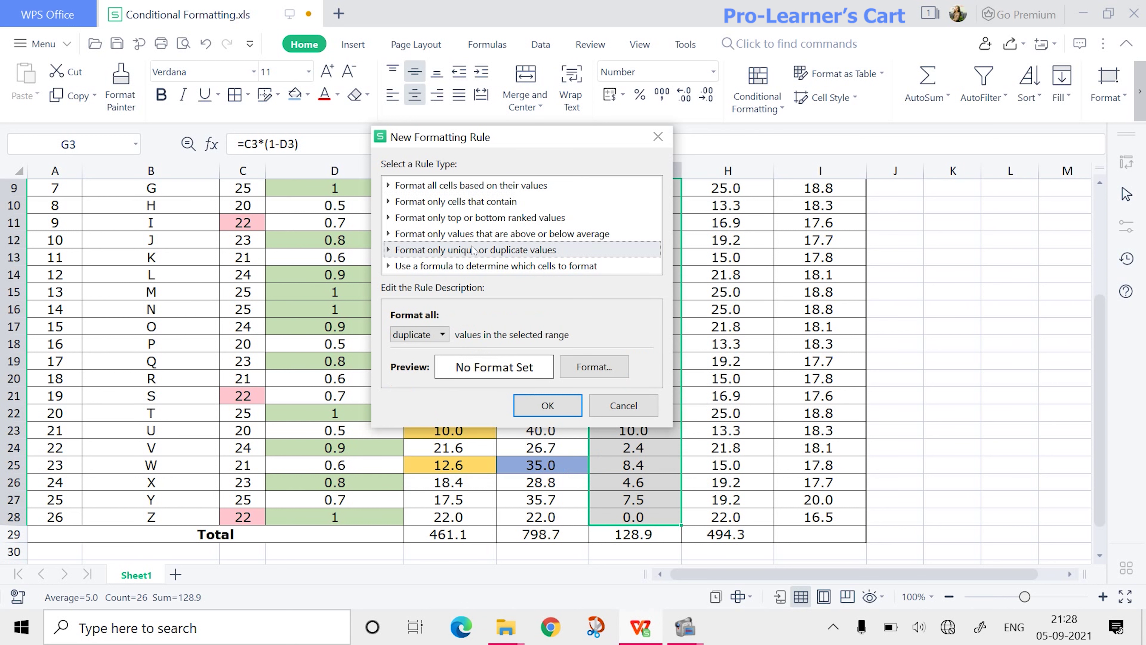
{"action": "left_click", "coordinate": [442, 334]}
{"action": "left_click", "coordinate": [429, 366]}
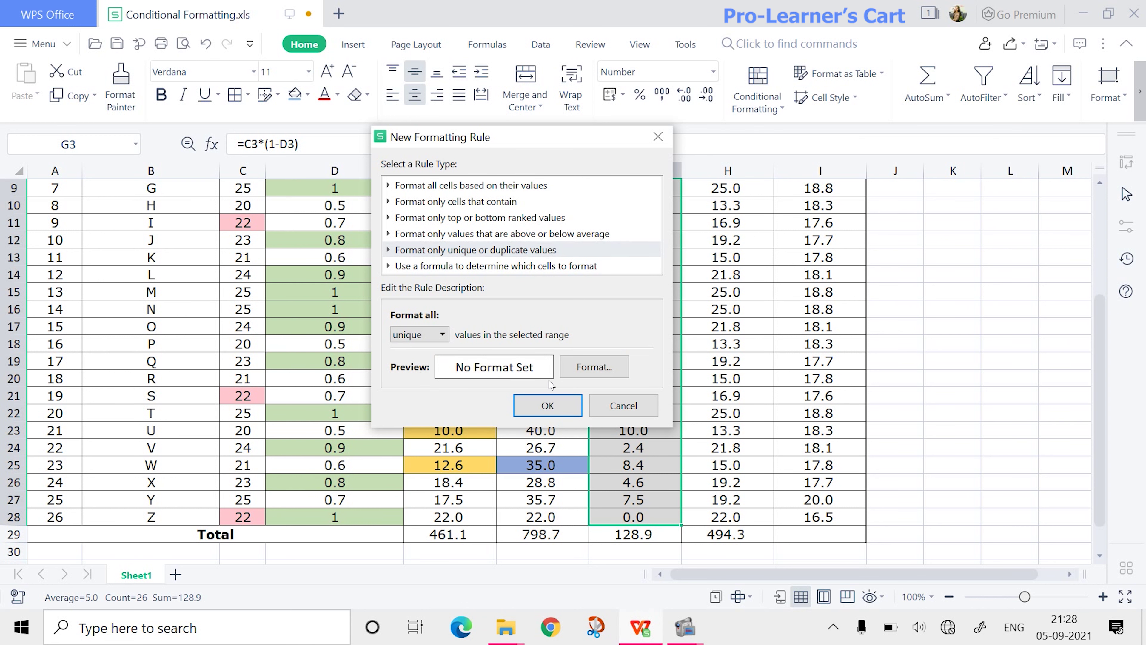
Step: Give the unique-values rule a dark grey background fill, apply it to the F3 column and deselect the range
{"action": "left_click", "coordinate": [601, 370]}
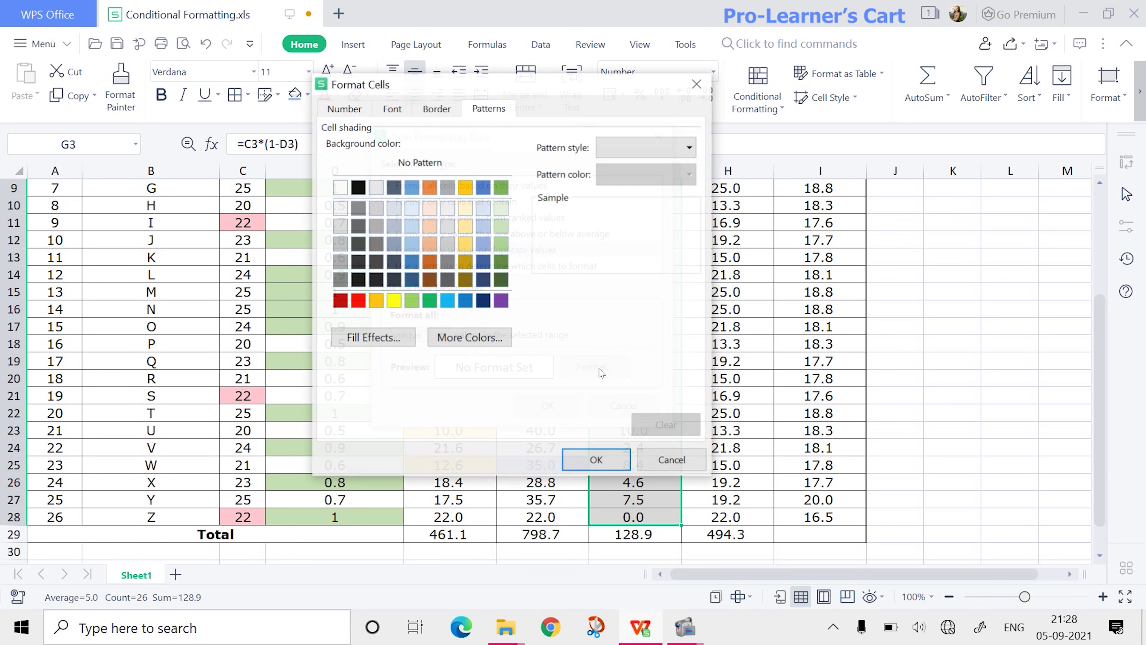
{"action": "left_click", "coordinate": [361, 251]}
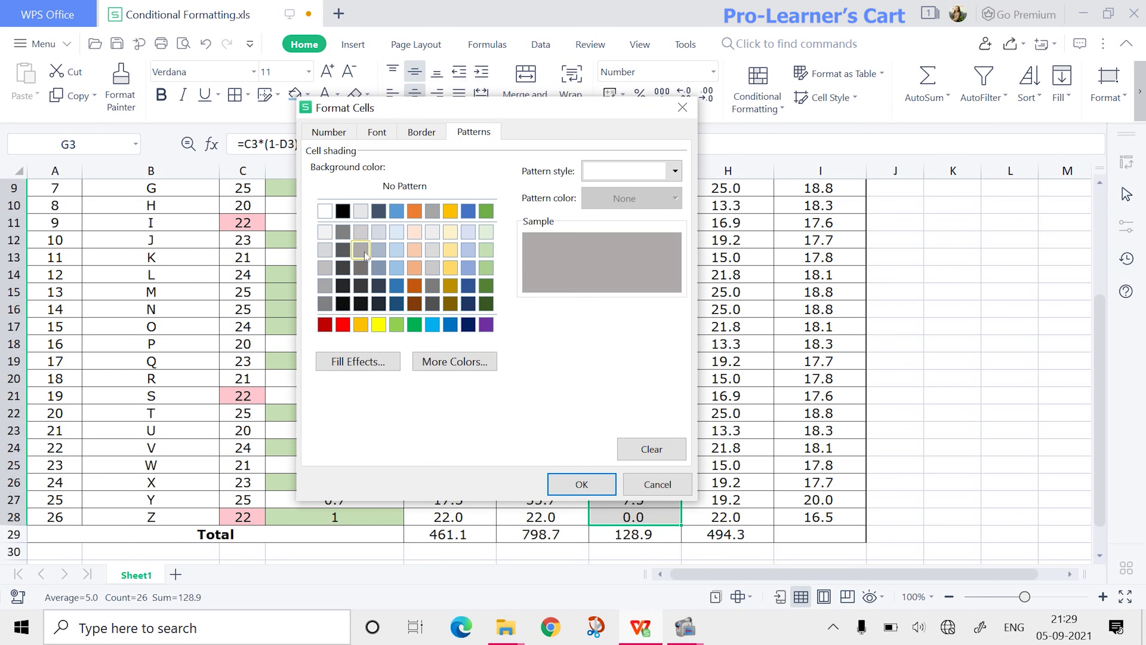
{"action": "left_click", "coordinate": [361, 268]}
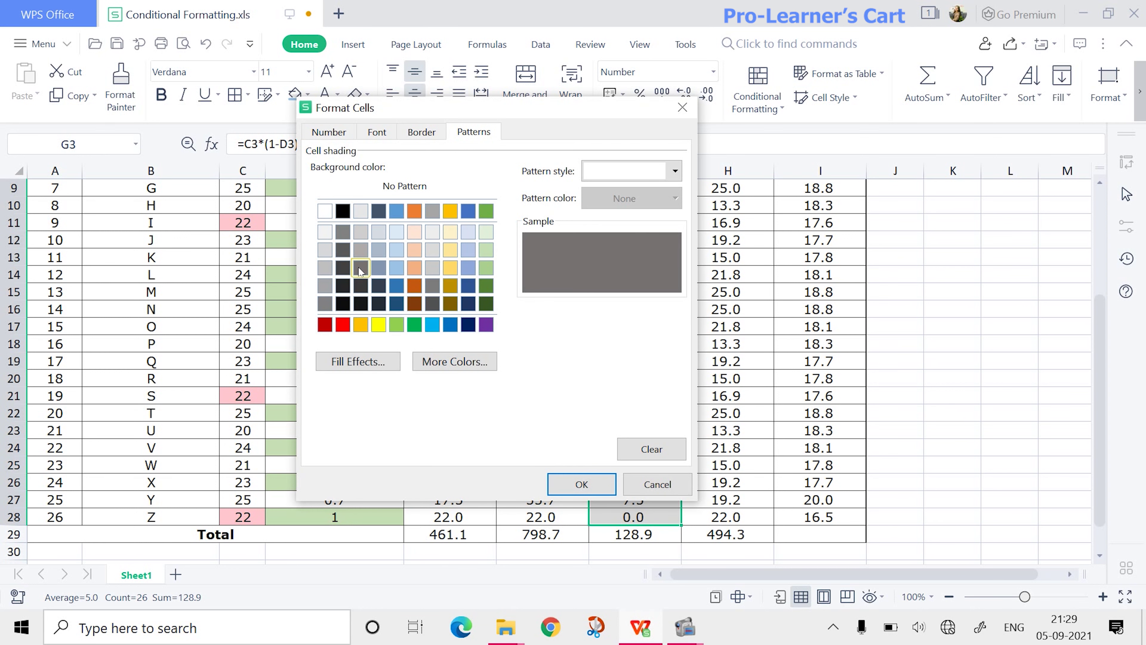
{"action": "left_click", "coordinate": [582, 484]}
{"action": "left_click", "coordinate": [547, 405]}
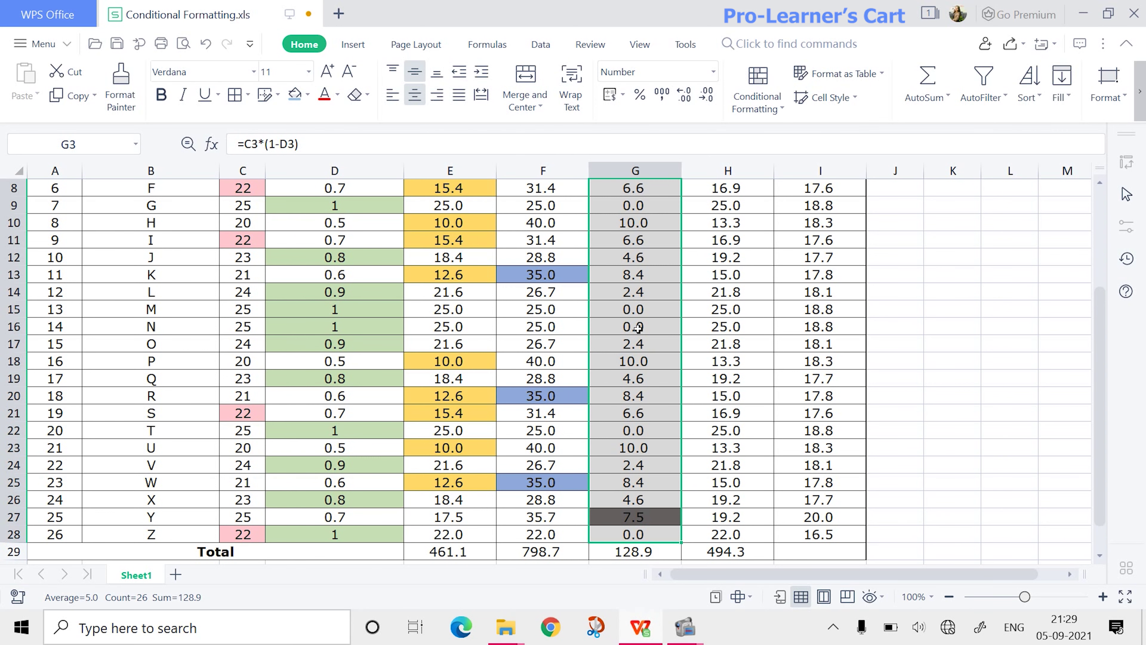
{"action": "scroll", "coordinate": [637, 328], "scroll_direction": "up", "scroll_amount": 3}
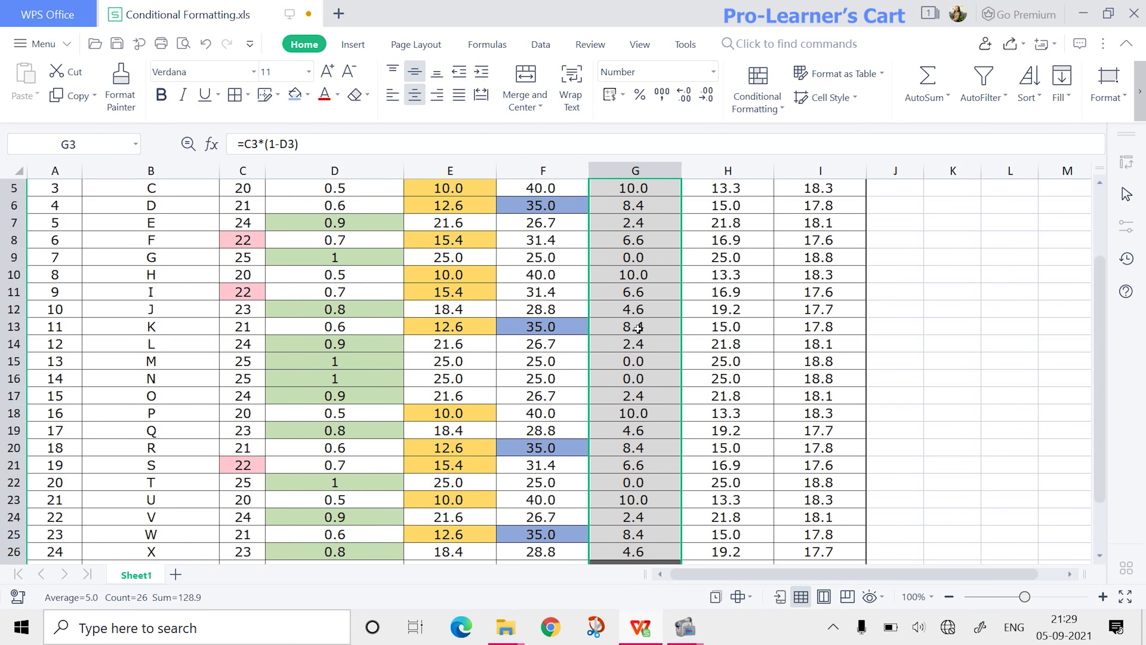
{"action": "scroll", "coordinate": [634, 406], "scroll_direction": "down", "scroll_amount": 2}
{"action": "scroll", "coordinate": [597, 530], "scroll_direction": "down", "scroll_amount": 1}
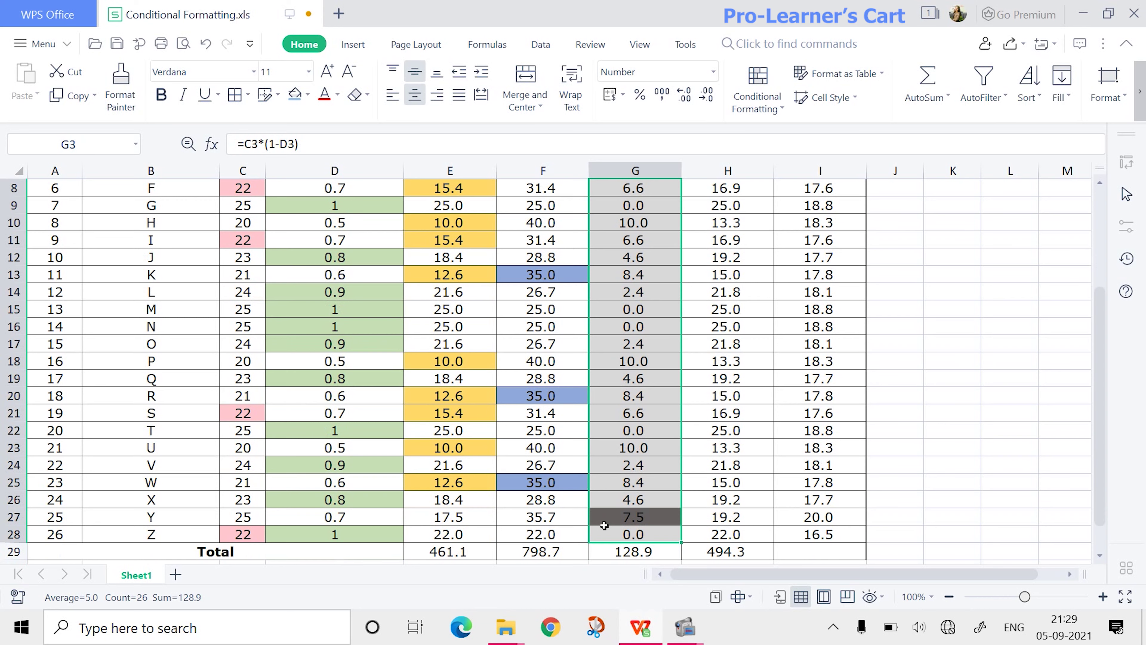
{"action": "left_click", "coordinate": [727, 464]}
{"action": "scroll", "coordinate": [728, 465], "scroll_direction": "up", "scroll_amount": 3}
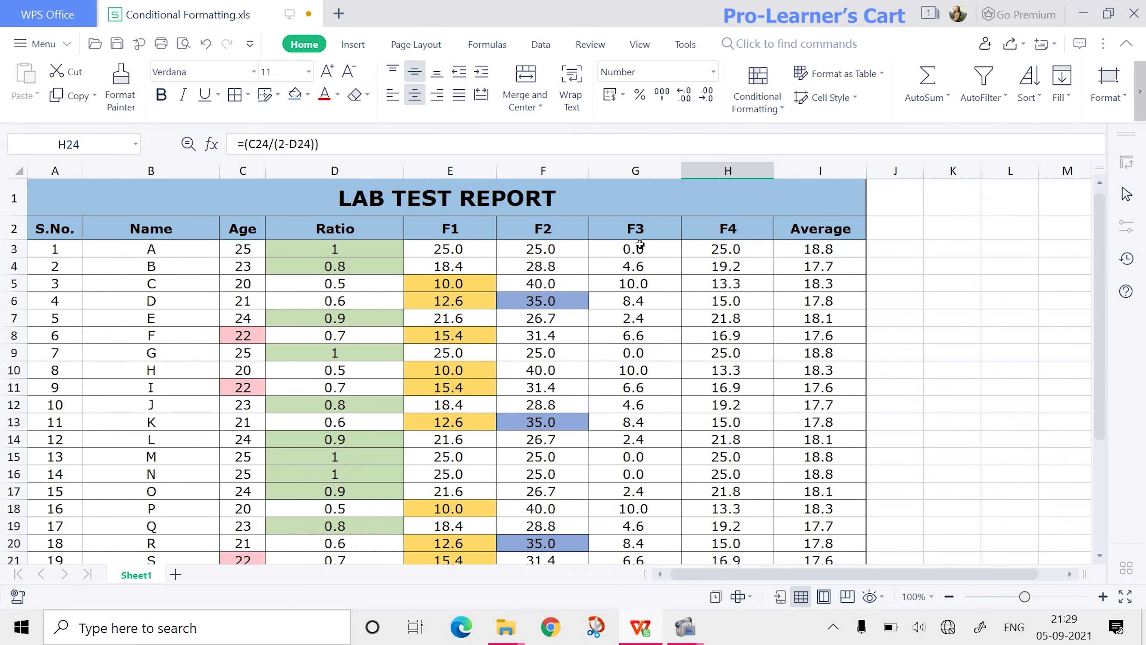
Step: Edit the existing rule on the F3 values in G3:G28 so that it formats duplicate values
{"action": "left_click_drag", "start_coordinate": [640, 245], "coordinate": [633, 523]}
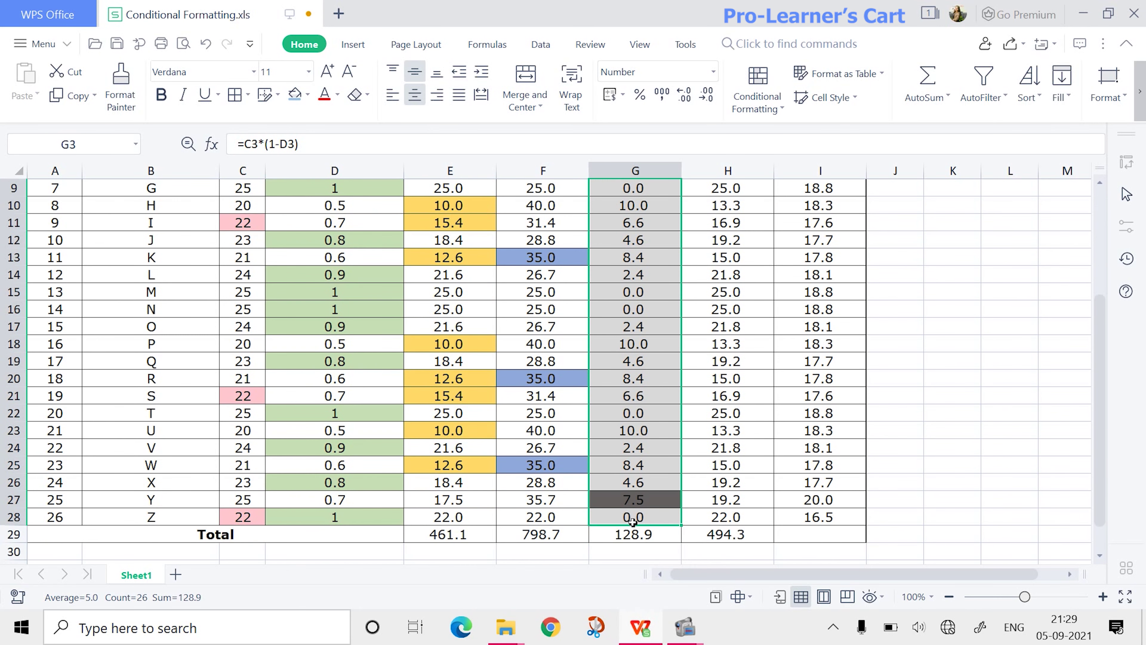
{"action": "left_click", "coordinate": [767, 112]}
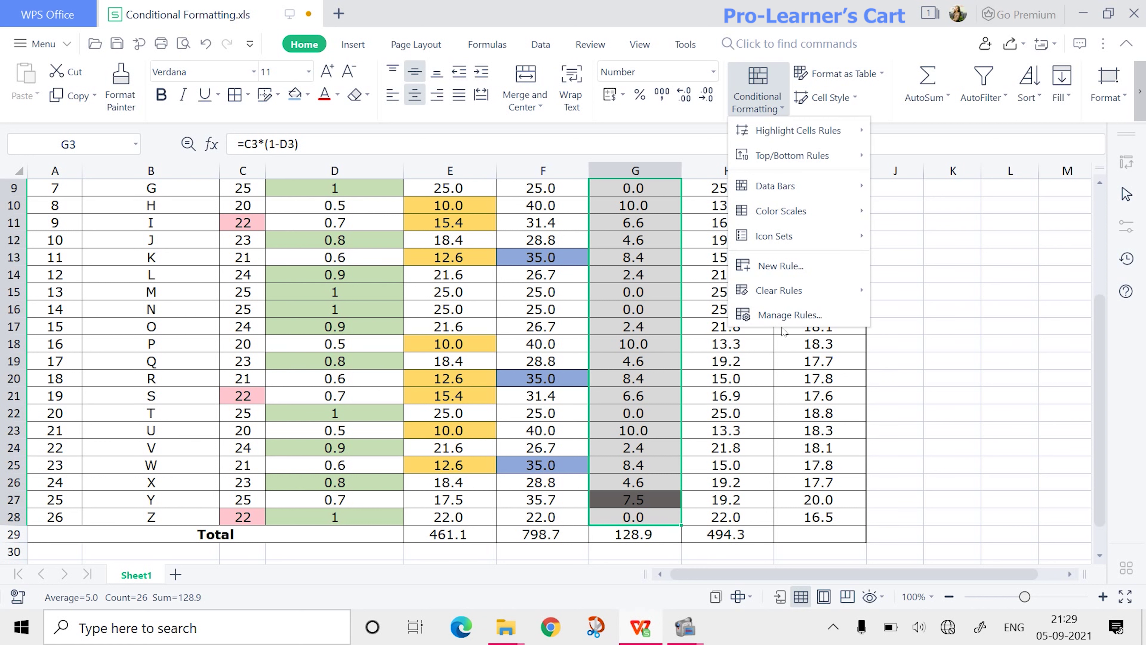
{"action": "left_click", "coordinate": [781, 318]}
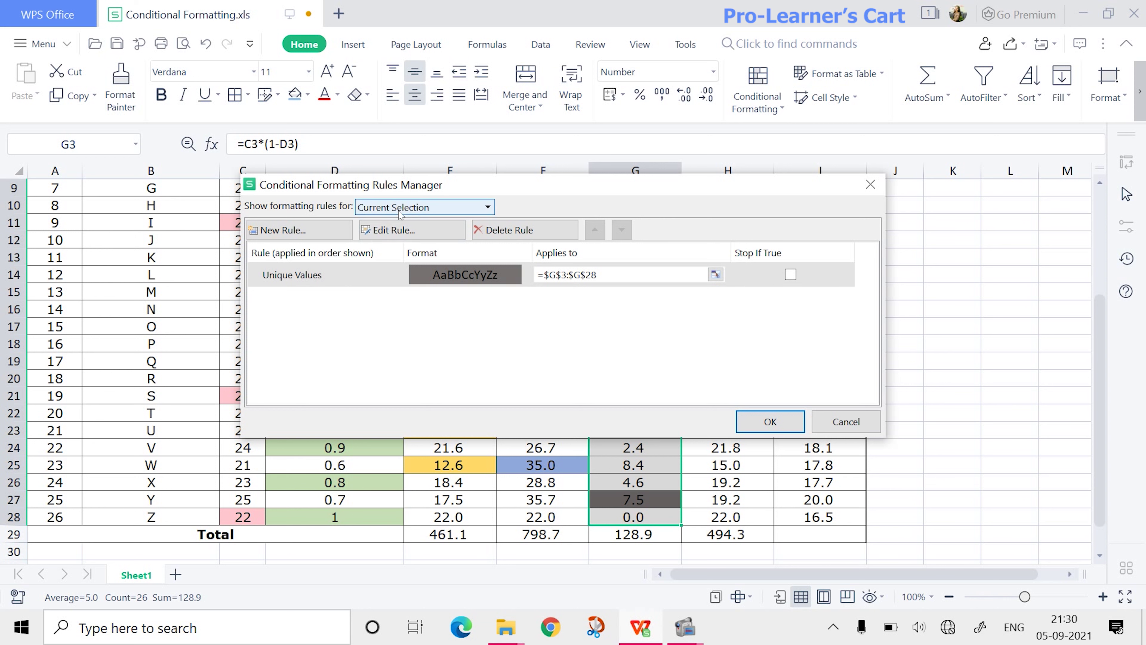
{"action": "left_click", "coordinate": [408, 233]}
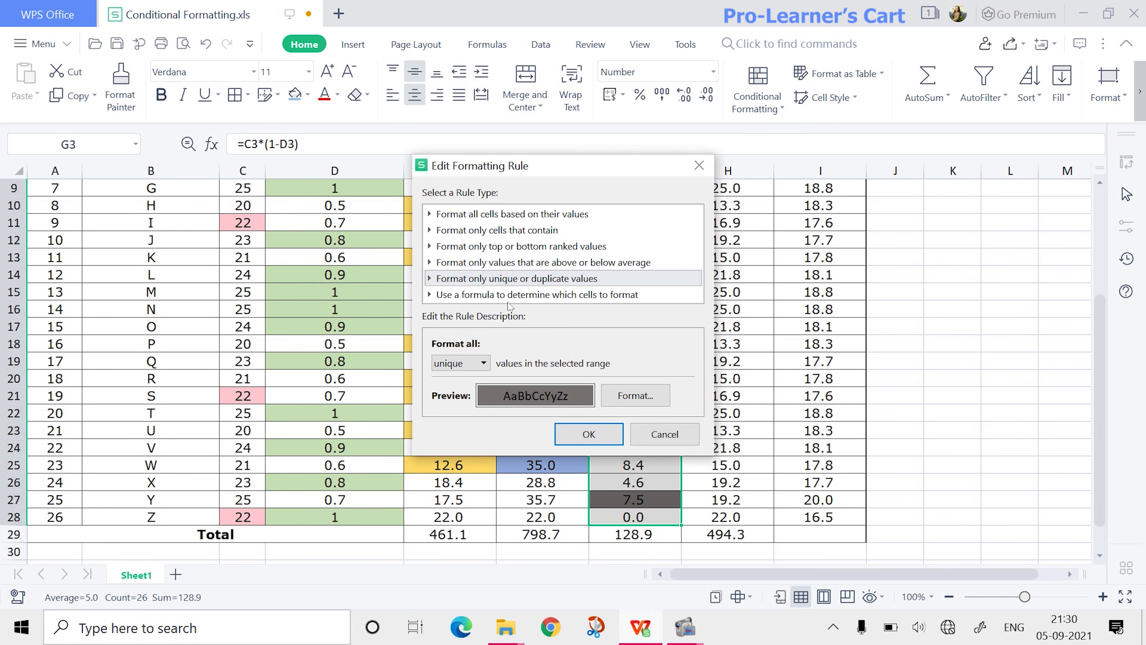
{"action": "left_click", "coordinate": [465, 362]}
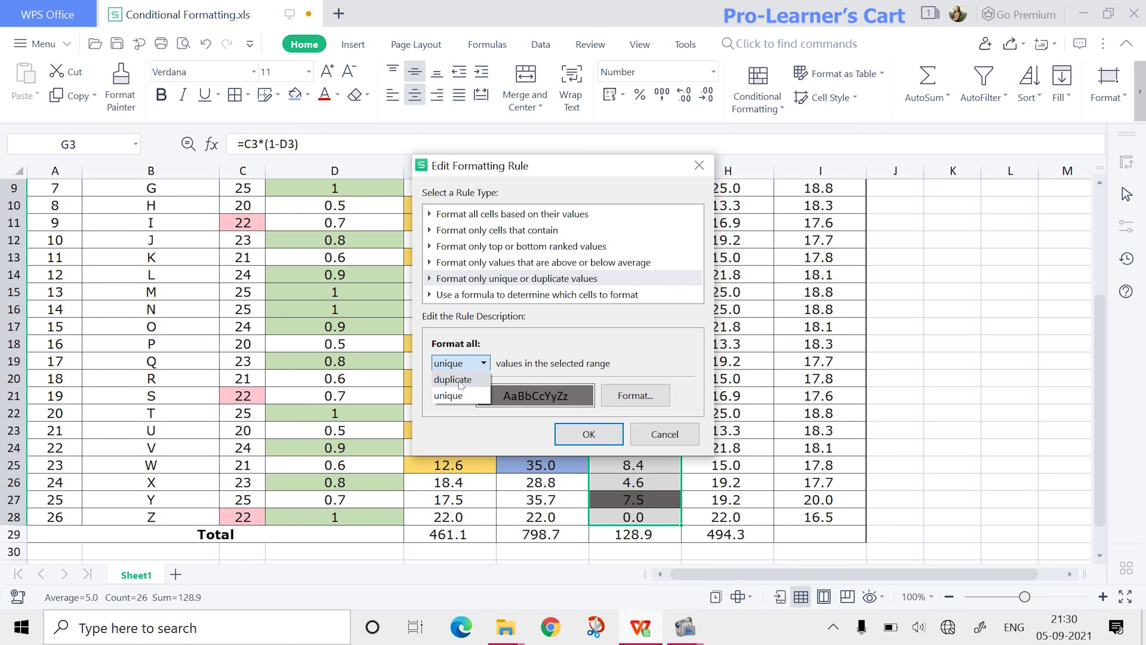
{"action": "left_click", "coordinate": [460, 380]}
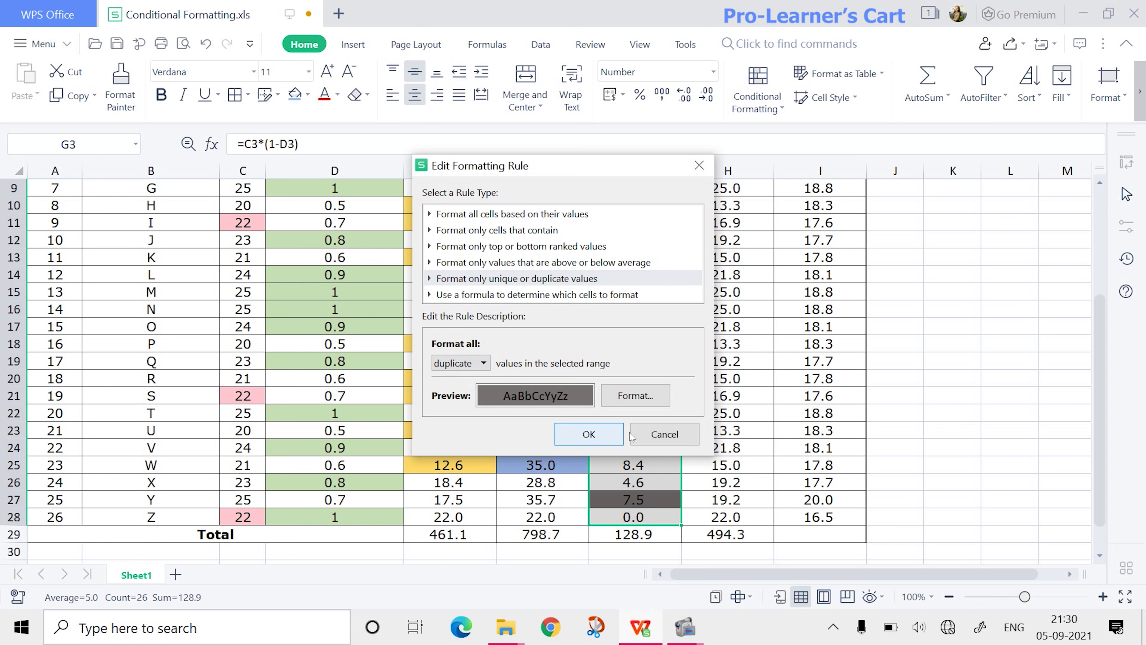
Step: Change the duplicate-values rule's background fill to a lighter grey, apply the edited rule and deselect the F3 values
{"action": "left_click", "coordinate": [646, 401]}
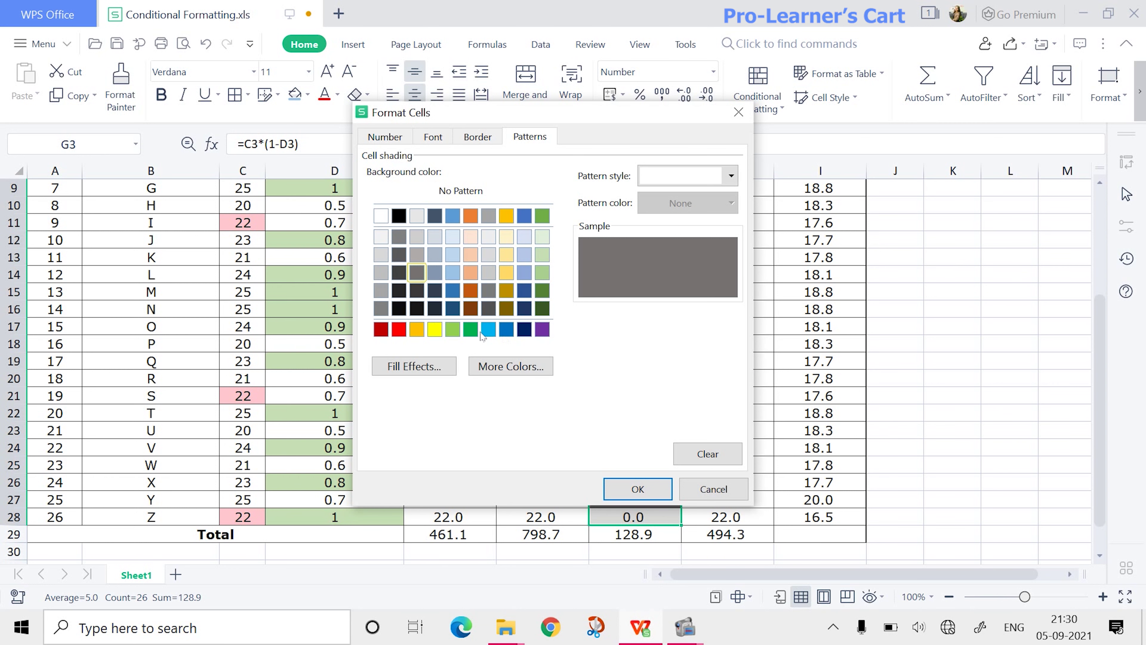
{"action": "left_click", "coordinate": [419, 255]}
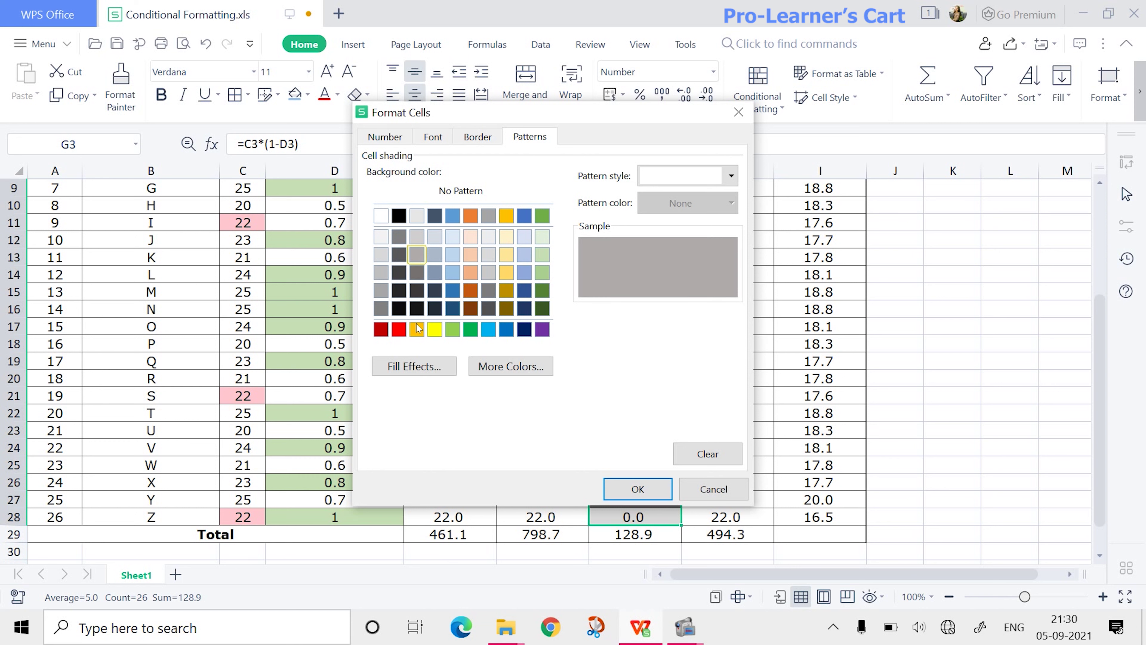
{"action": "left_click", "coordinate": [639, 489]}
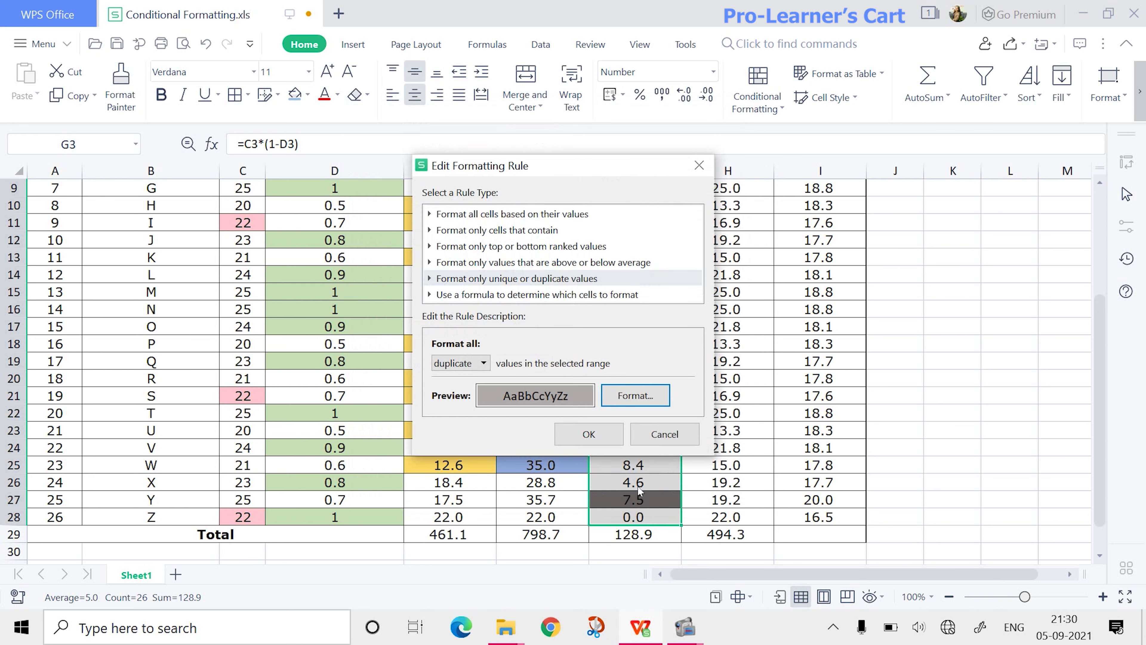
{"action": "left_click", "coordinate": [596, 435]}
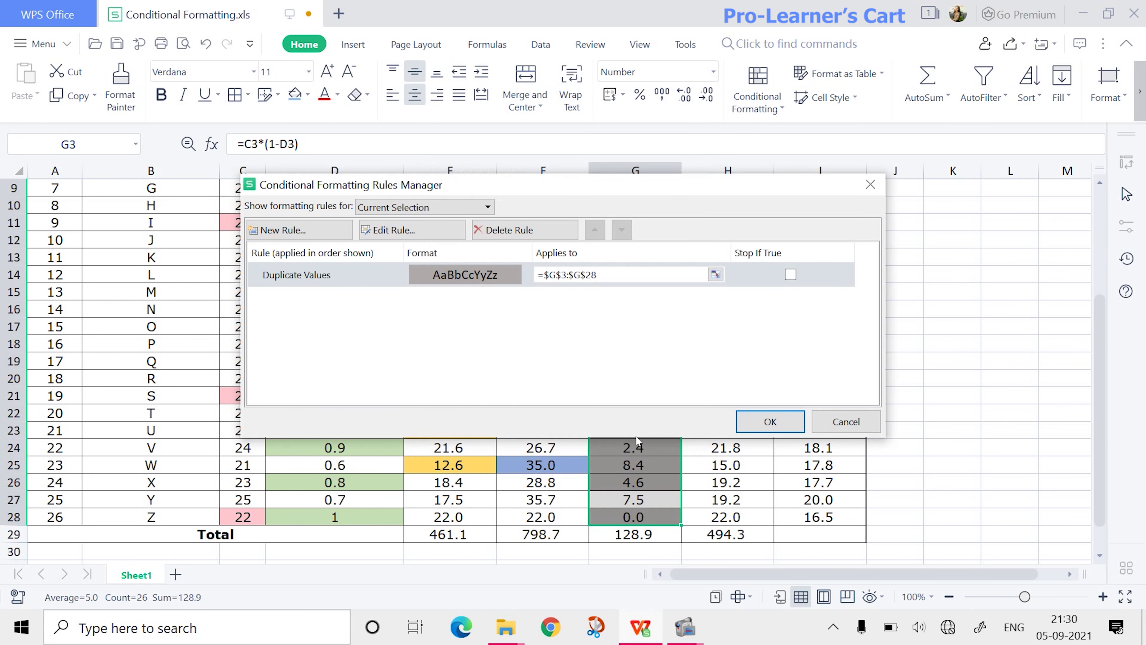
{"action": "left_click", "coordinate": [769, 422]}
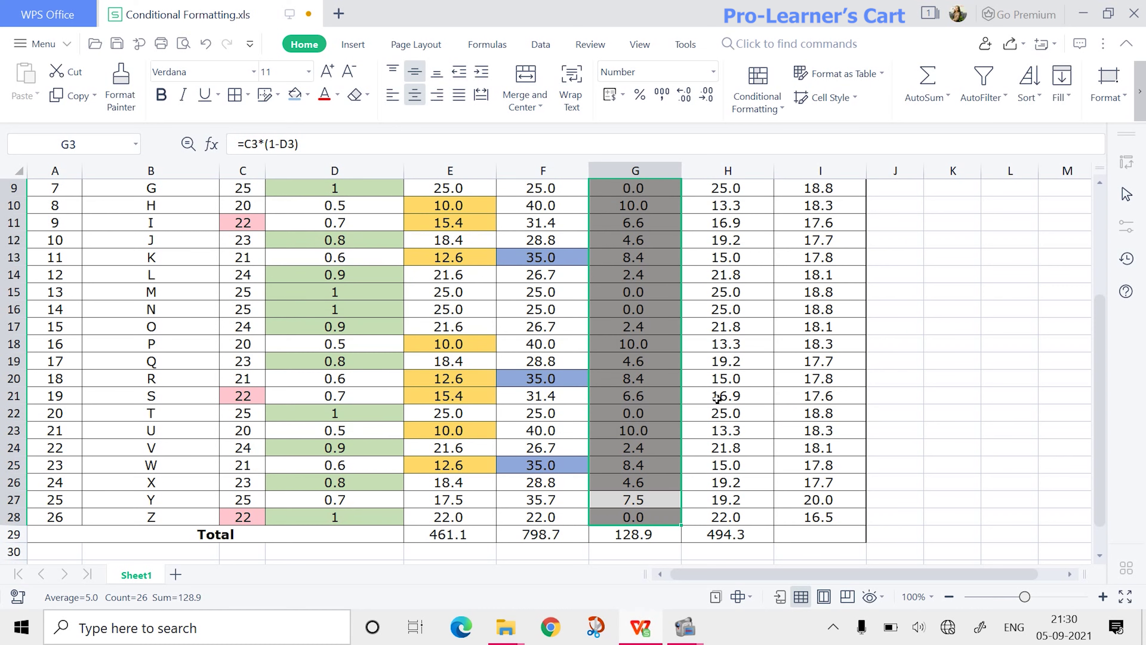
{"action": "scroll", "coordinate": [656, 428], "scroll_direction": "up", "scroll_amount": 3}
{"action": "scroll", "coordinate": [655, 428], "scroll_direction": "down", "scroll_amount": 3}
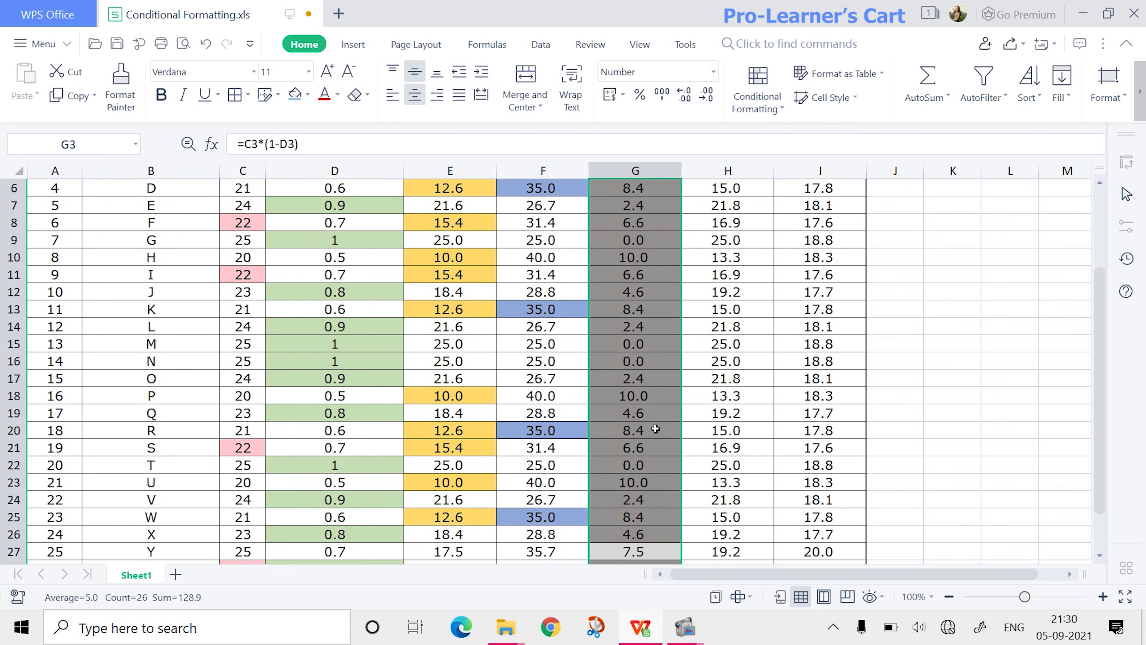
{"action": "scroll", "coordinate": [655, 428], "scroll_direction": "down", "scroll_amount": 1}
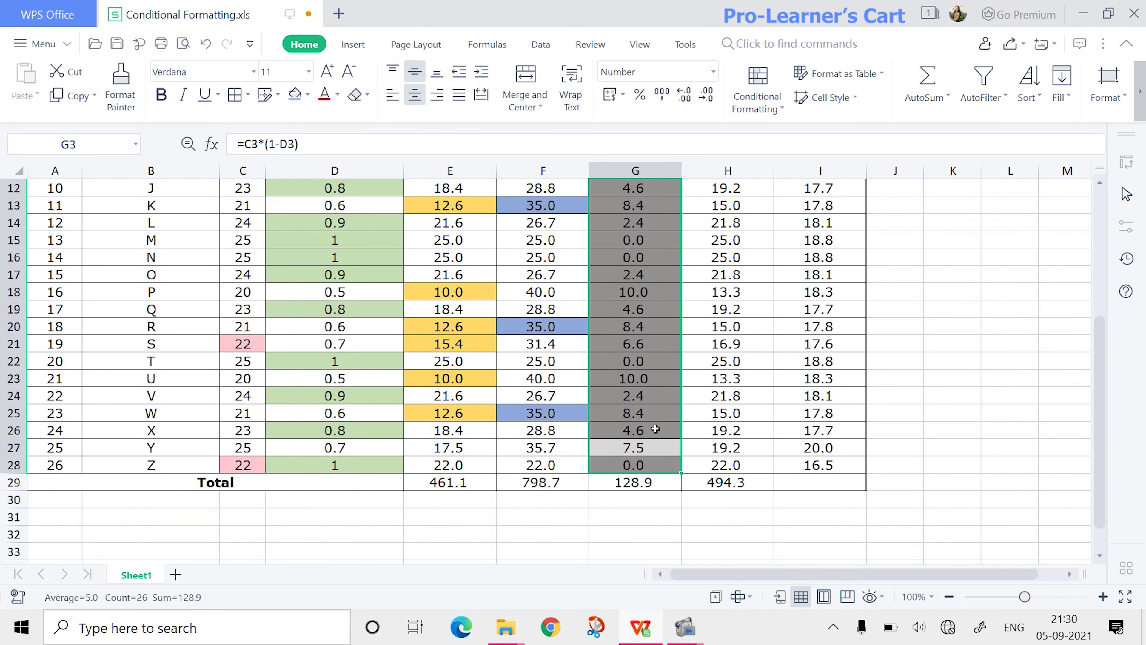
{"action": "scroll", "coordinate": [655, 429], "scroll_direction": "up", "scroll_amount": 4}
{"action": "left_click", "coordinate": [654, 406]}
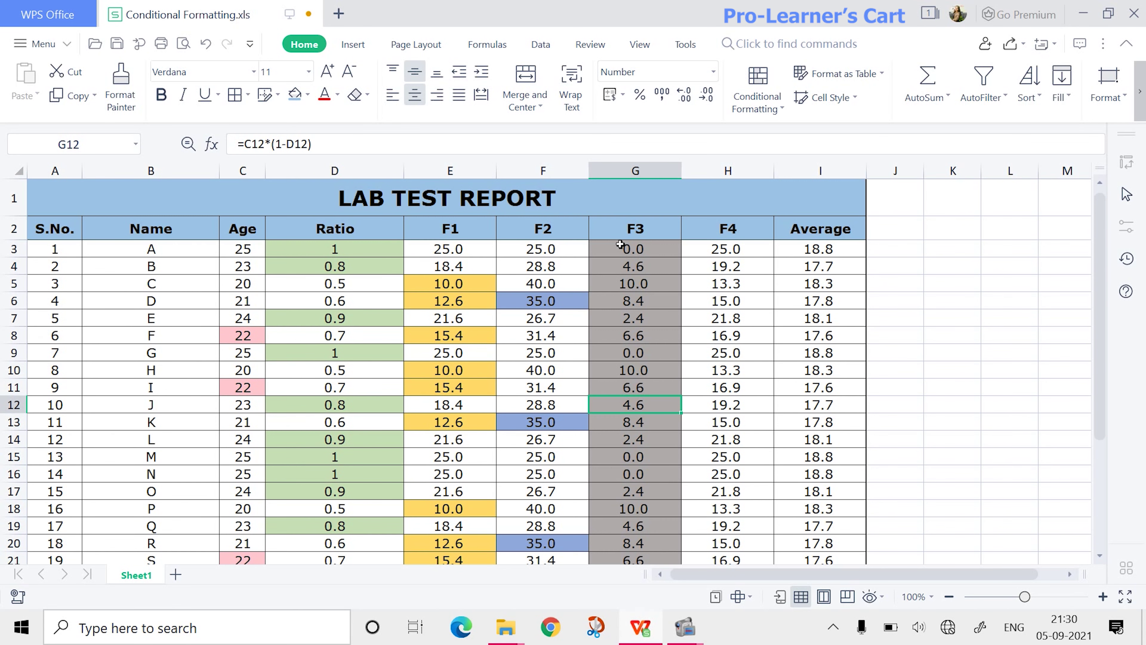
Step: Clear the conditional formatting rules from only the F3 cells in G3:G29 and check the column
{"action": "left_click_drag", "start_coordinate": [672, 254], "coordinate": [667, 533]}
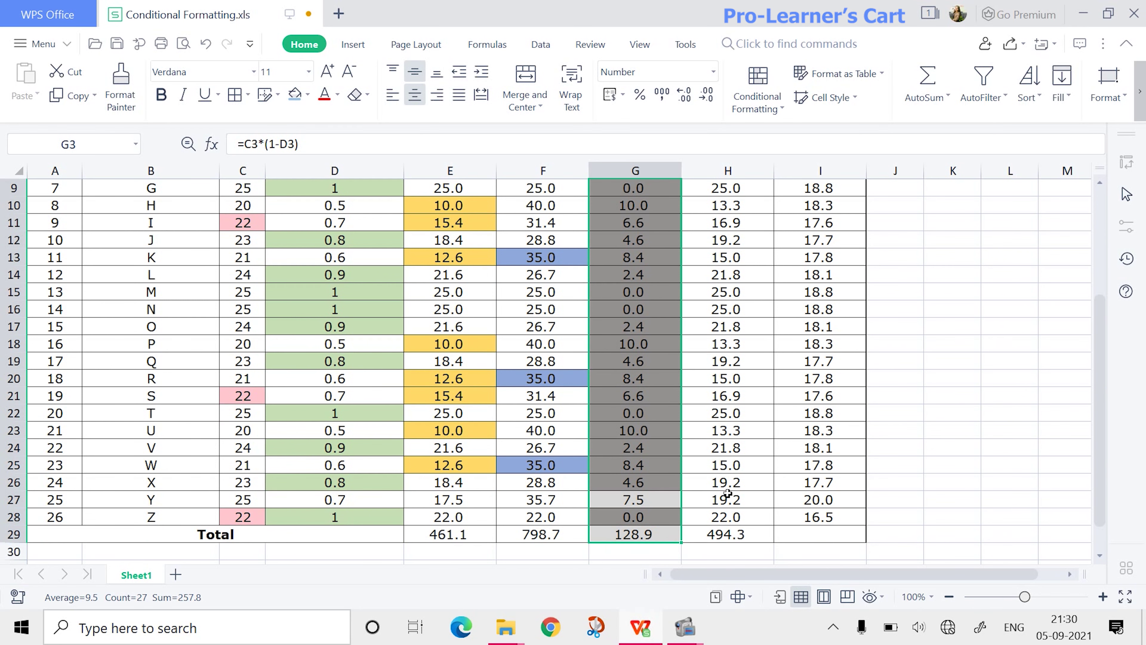
{"action": "left_click", "coordinate": [774, 111]}
{"action": "mouse_move", "coordinate": [776, 298]}
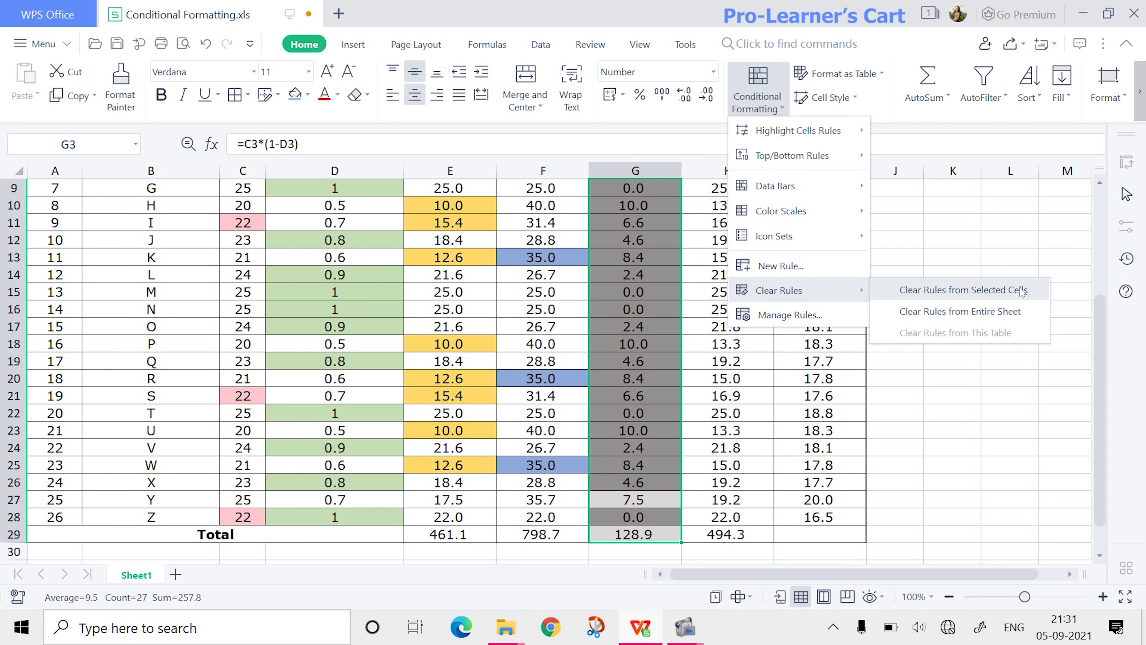
{"action": "left_click", "coordinate": [973, 295]}
{"action": "left_click", "coordinate": [767, 339]}
{"action": "scroll", "coordinate": [647, 430], "scroll_direction": "up", "scroll_amount": 3}
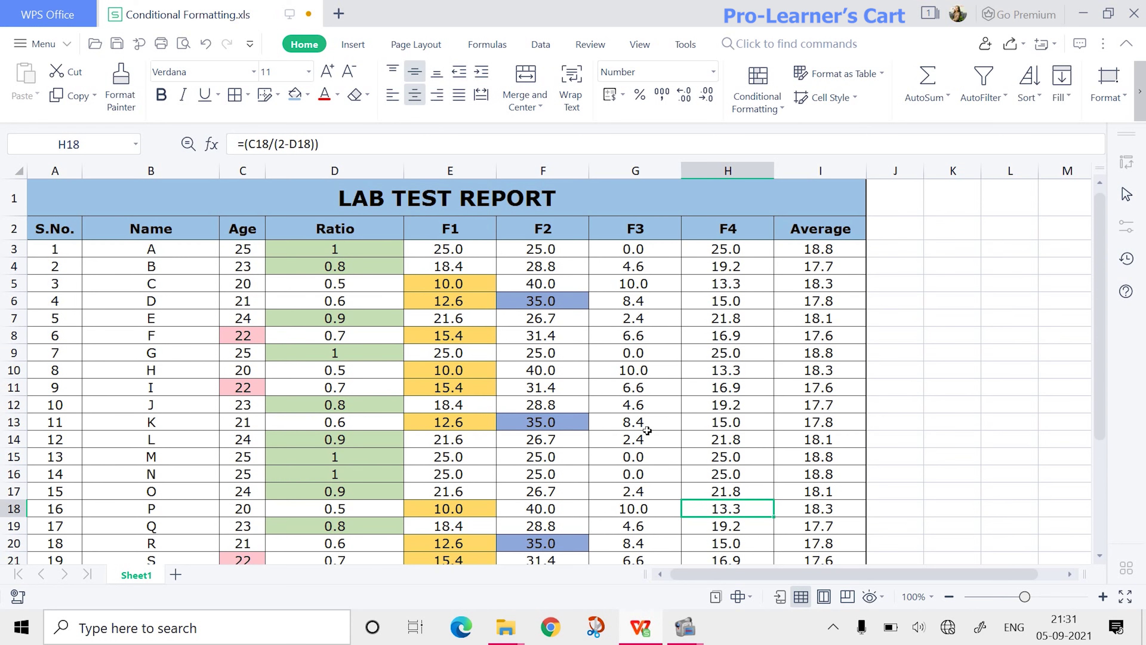
{"action": "scroll", "coordinate": [647, 430], "scroll_direction": "down", "scroll_amount": 4}
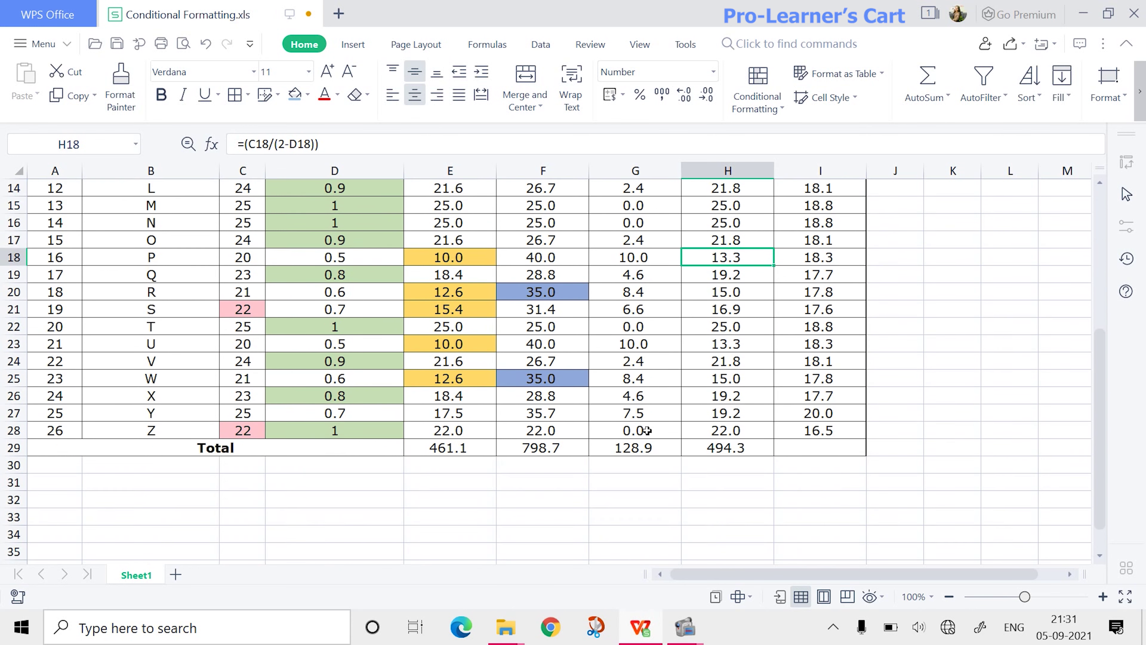
{"action": "scroll", "coordinate": [648, 431], "scroll_direction": "up", "scroll_amount": 4}
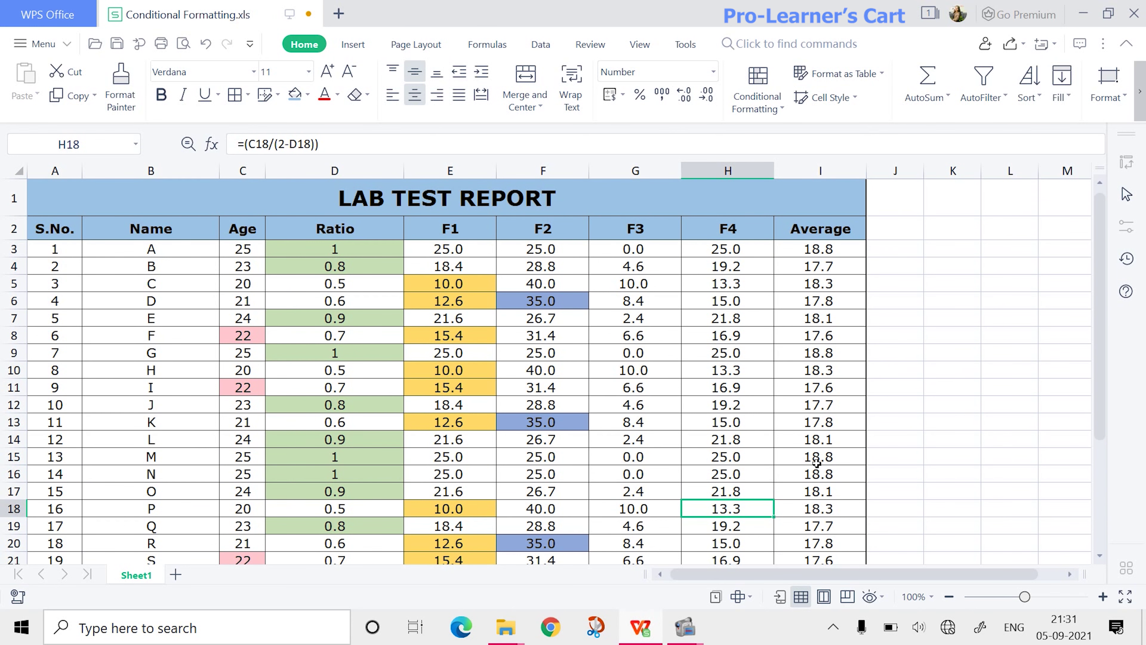
Step: Undo the clearing of the F3 column's formatting rules and deselect the range
{"action": "key", "text": "ctrl+z"}
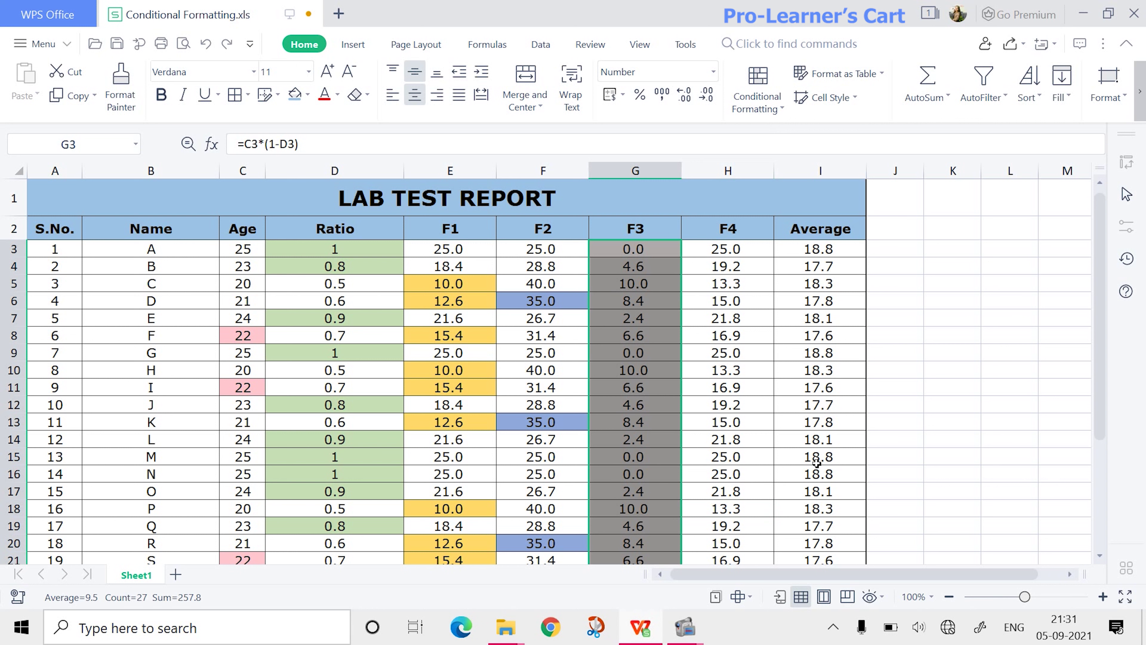
{"action": "left_click", "coordinate": [817, 462]}
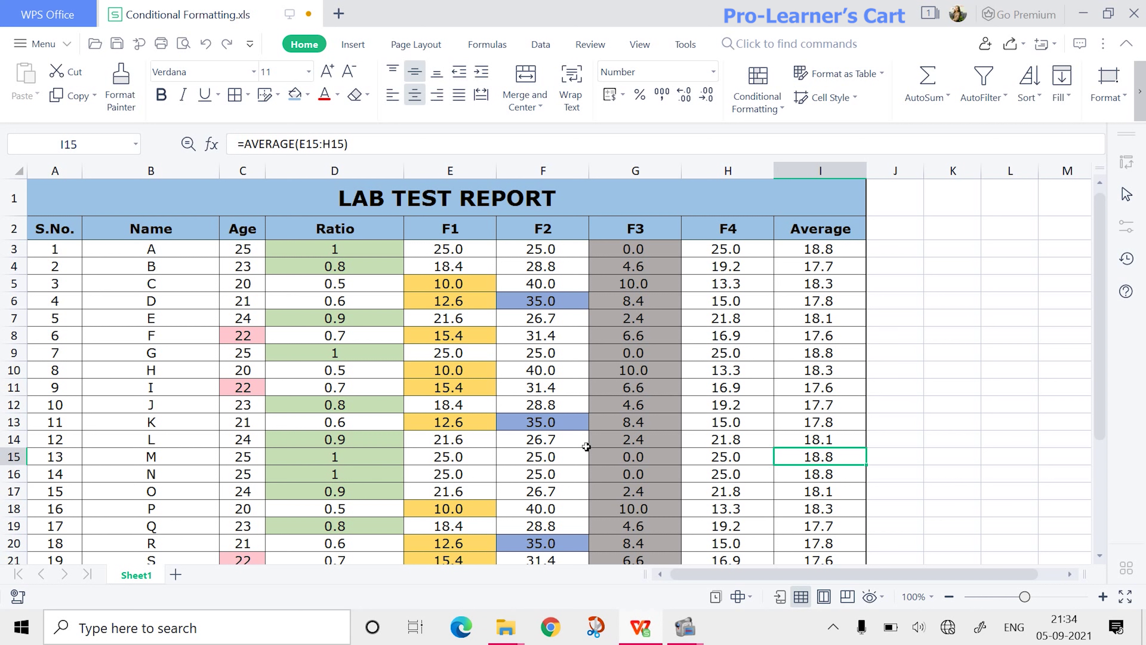
{"action": "left_click", "coordinate": [551, 473]}
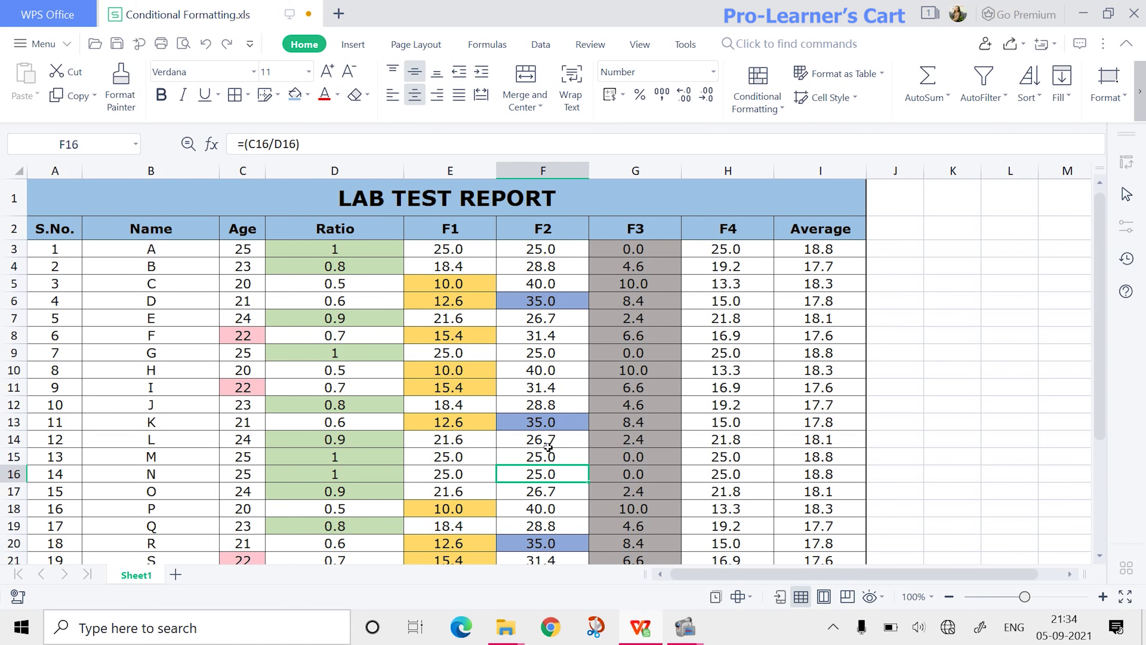